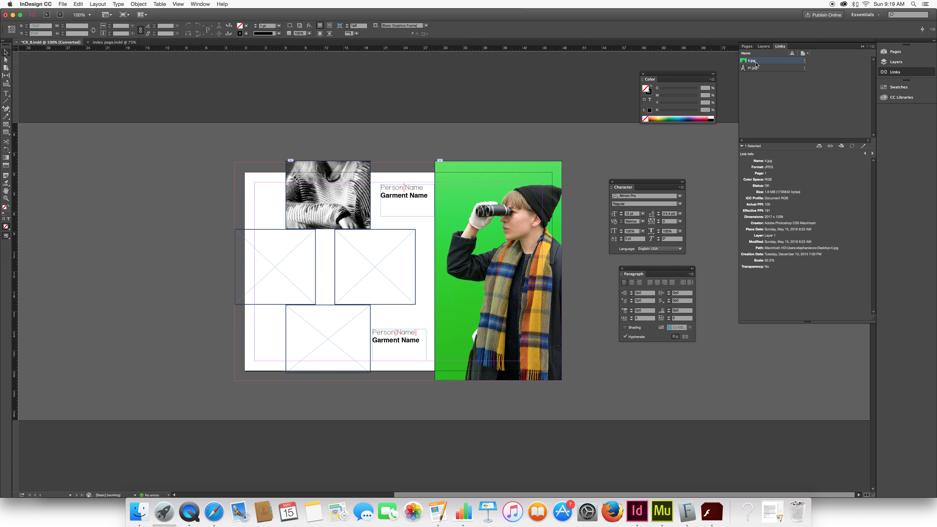
- Open the linked 4.jpg image for editing in Adobe Photoshop CC 2015
right_click(755, 63)
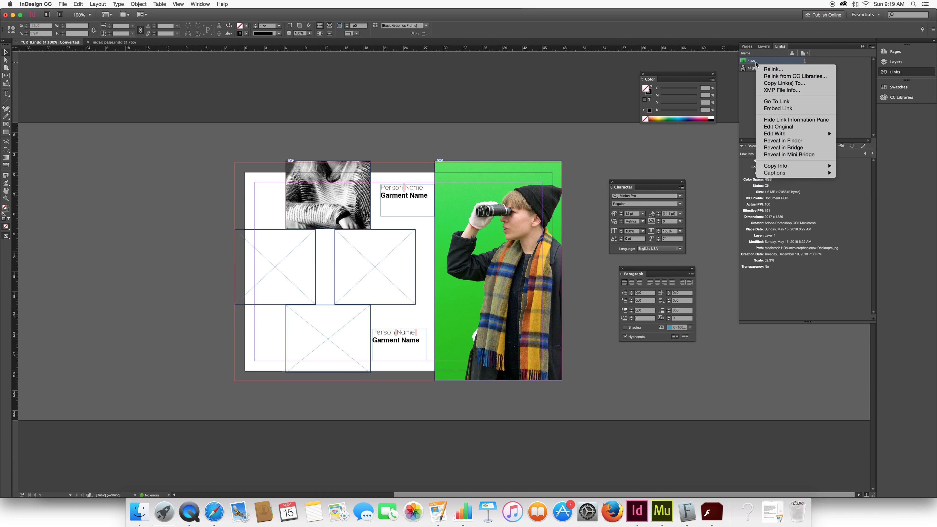
mouse_move(775, 134)
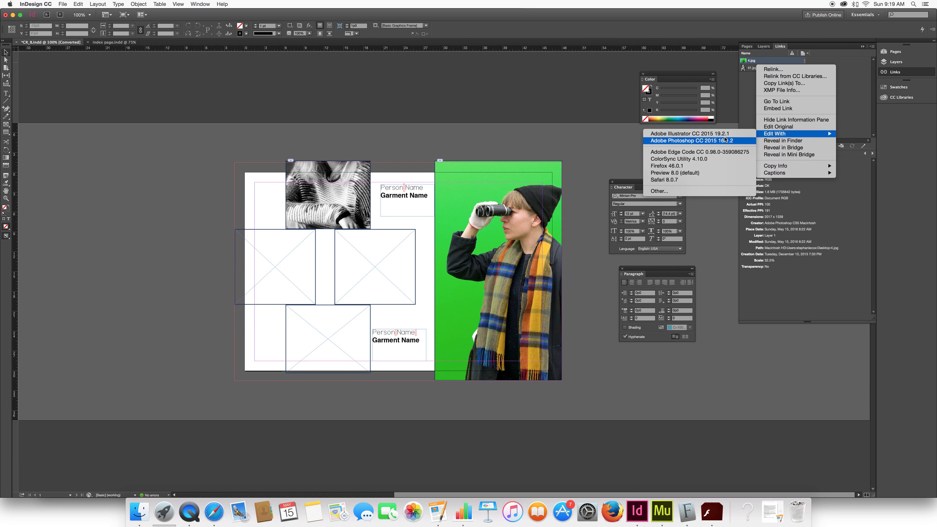
left_click(694, 141)
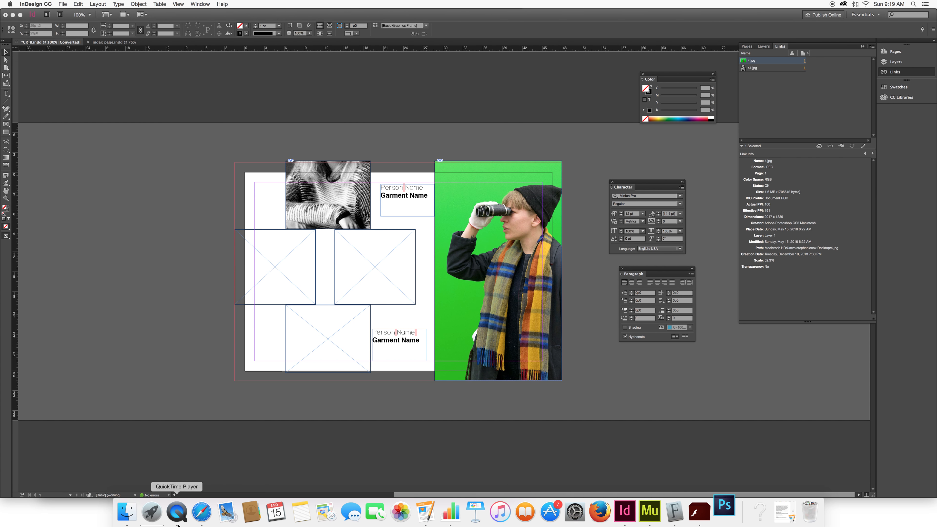
- Switch to Safari and search Google for ocean in a new tab
left_click(202, 512)
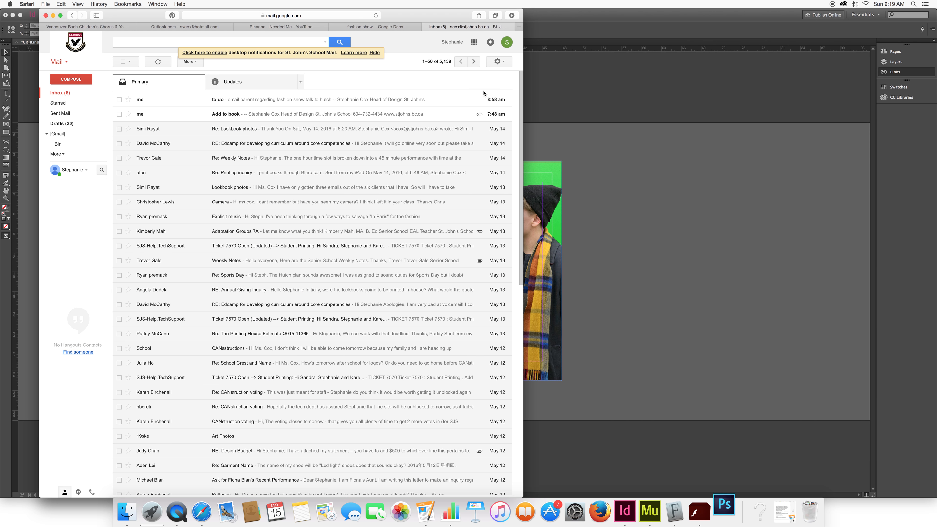
key("super+t")
type("ocean")
key("Return")
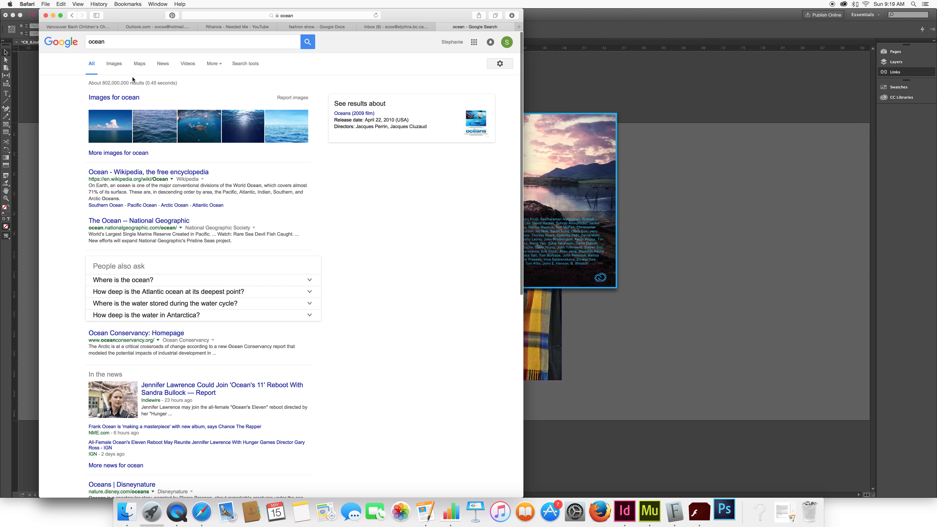
- Show image results for ocean filtered to large sizes
left_click(114, 63)
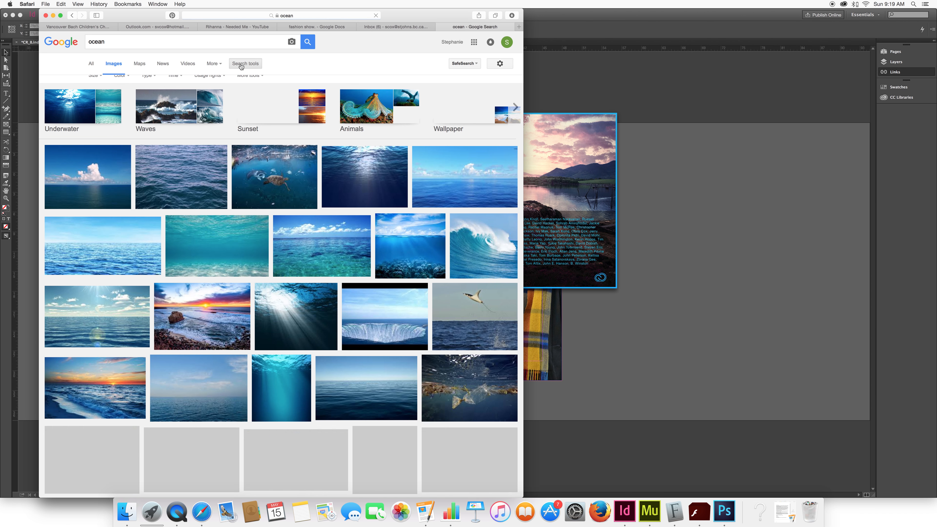
left_click(242, 64)
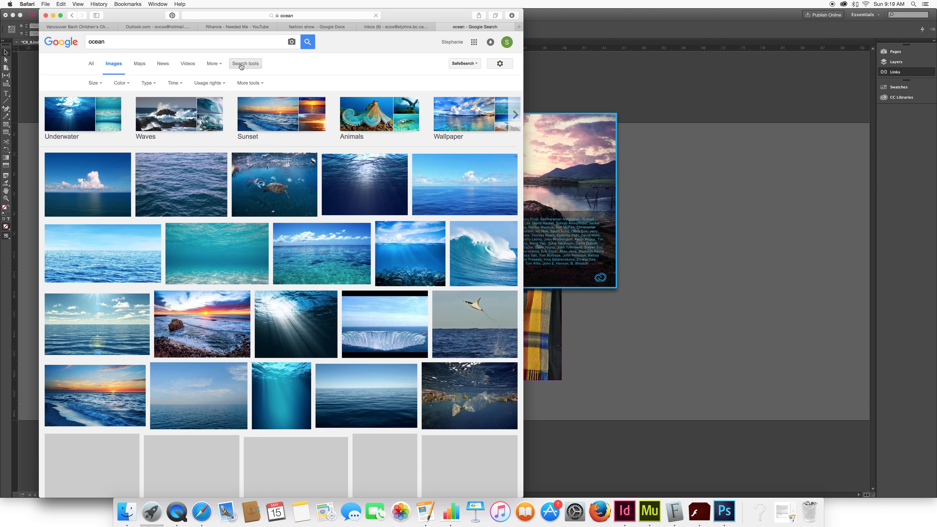
left_click(94, 83)
left_click(99, 104)
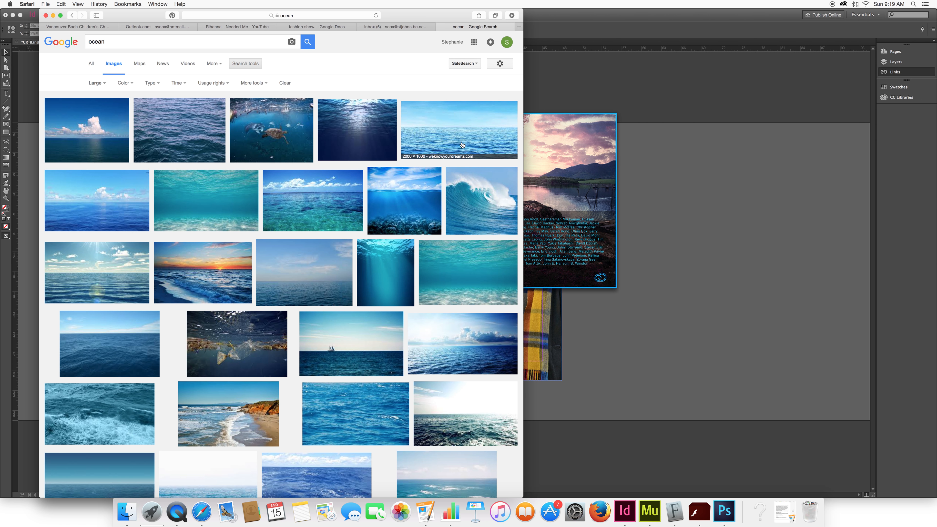
- Open the full-size sunlit ocean image and save it to the Desktop as Flat-Ocean
left_click(118, 277)
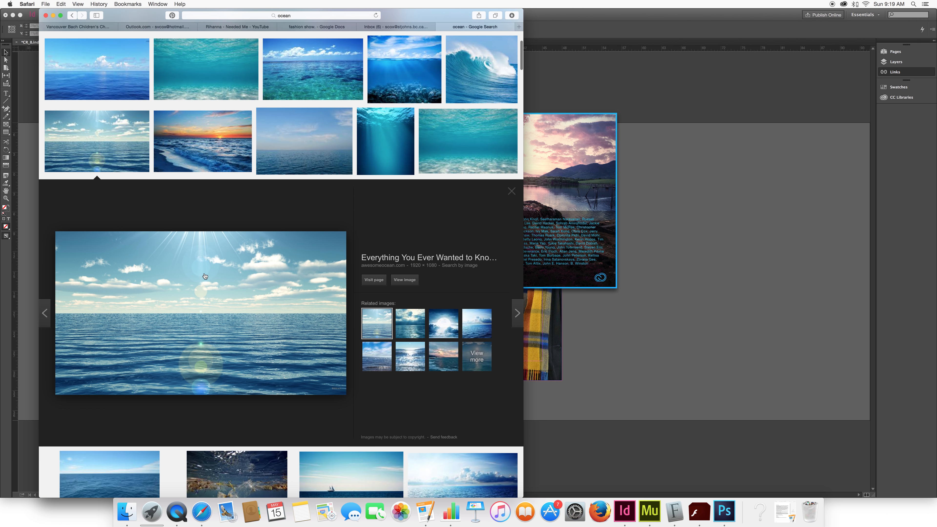
left_click(404, 280)
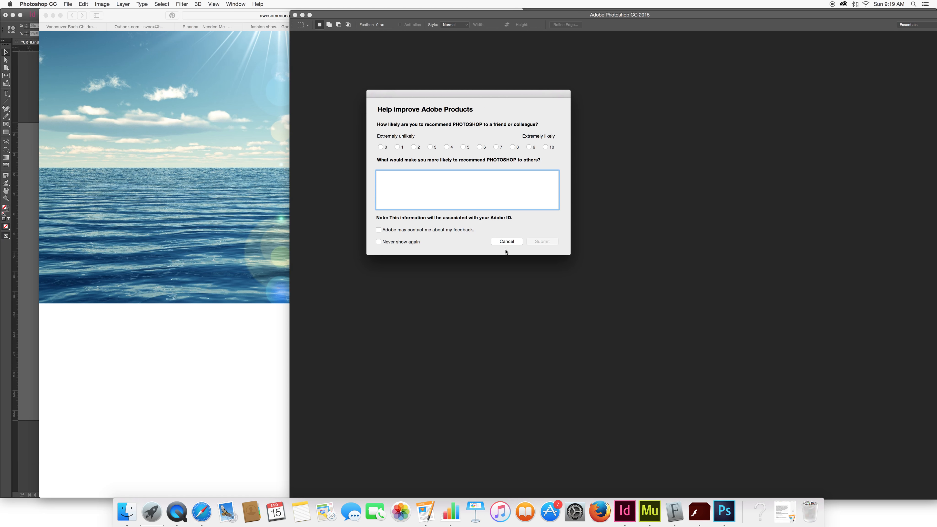
left_click(508, 241)
left_click(132, 197)
right_click(196, 190)
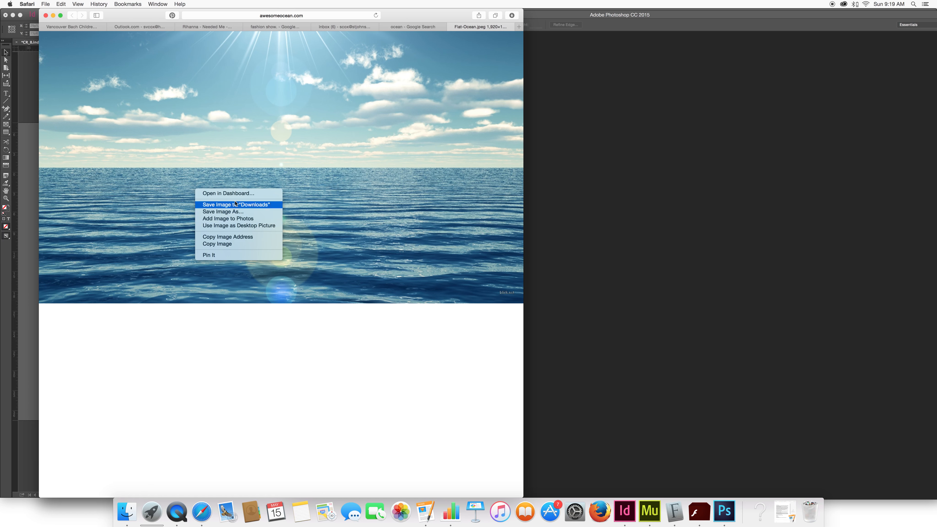
left_click(237, 212)
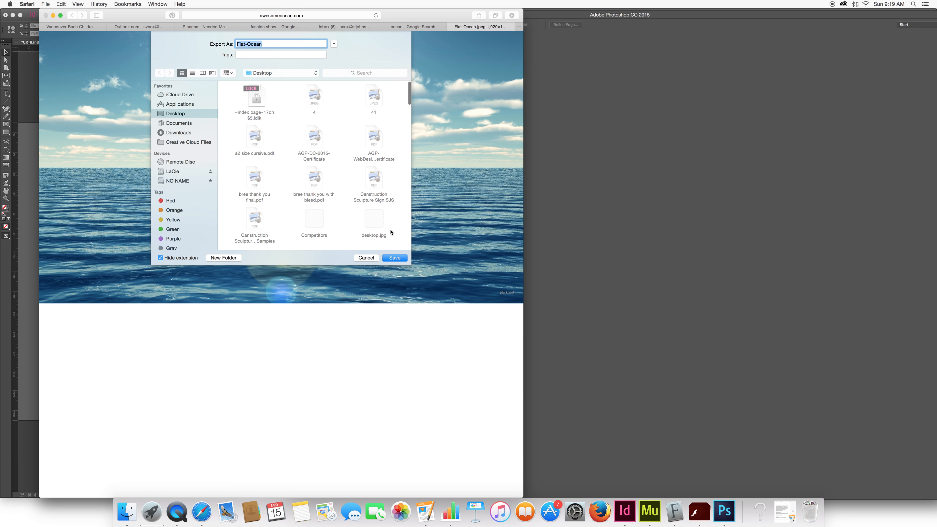
left_click(395, 258)
- Duplicate the Background layer of 4.jpg in Photoshop
left_click(816, 182)
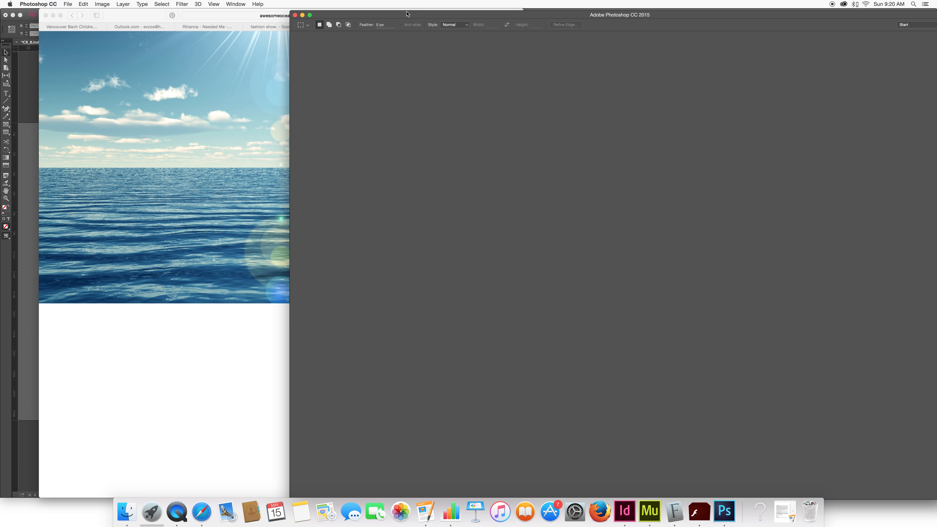
left_click_drag(543, 16, 328, 17)
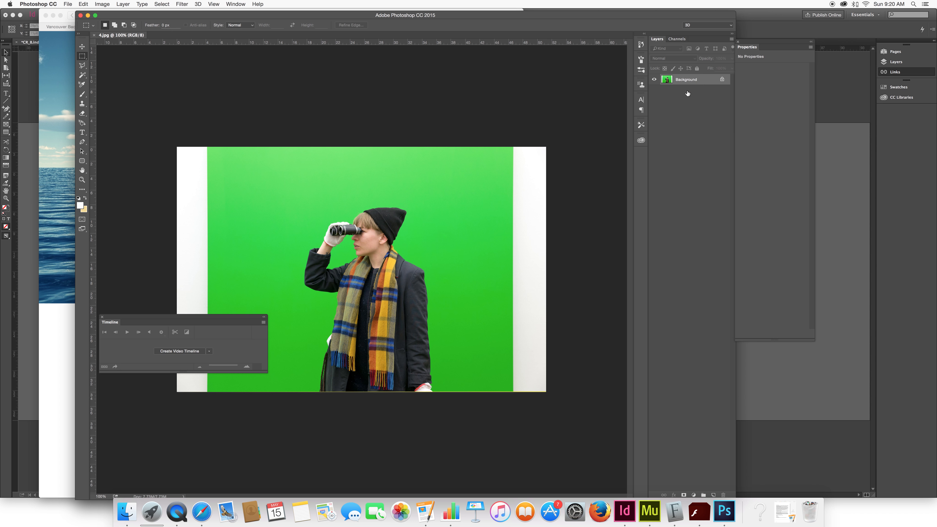
left_click_drag(688, 79, 714, 495)
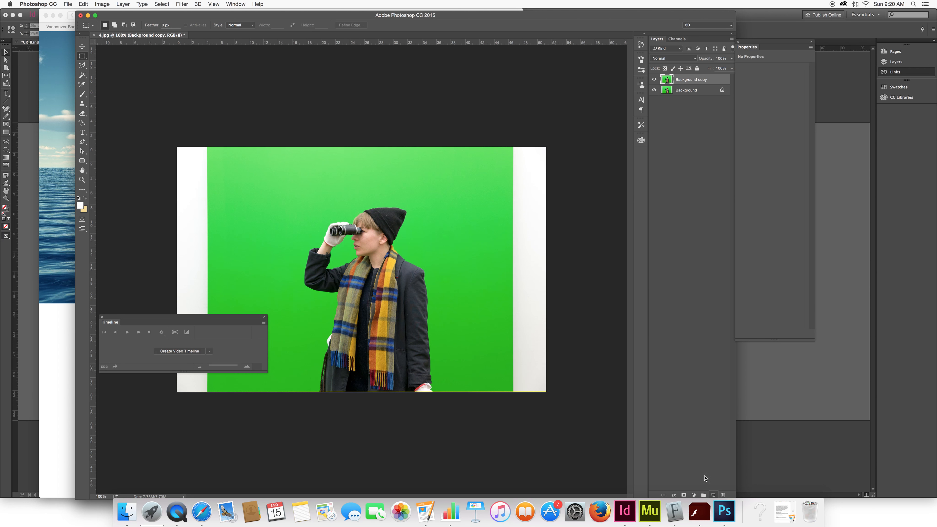
- Place the Flat-Ocean image from the Desktop into the document as a linked layer
left_click(66, 4)
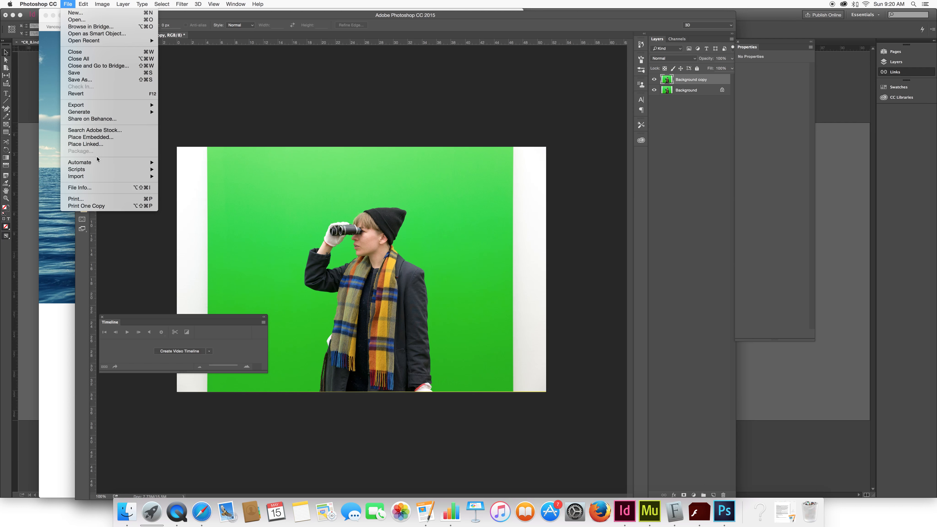
left_click(101, 144)
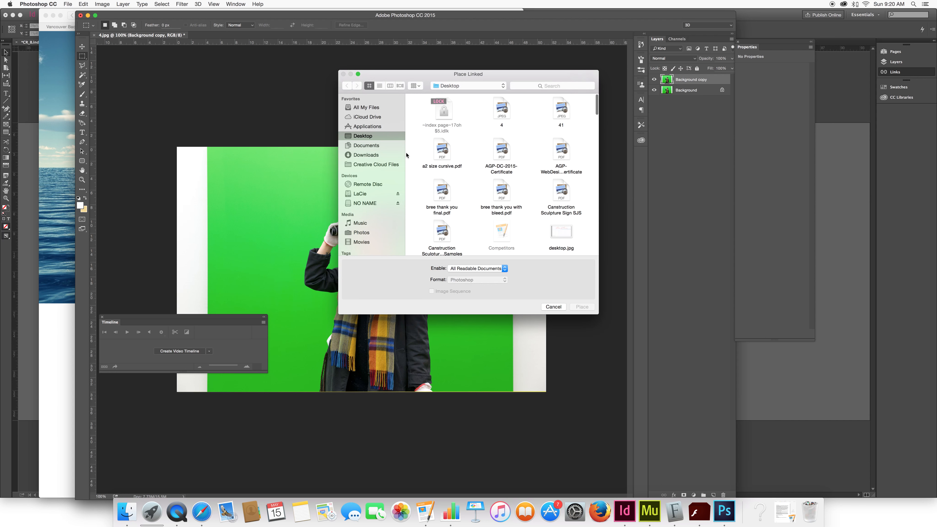
left_click(436, 155)
key("f")
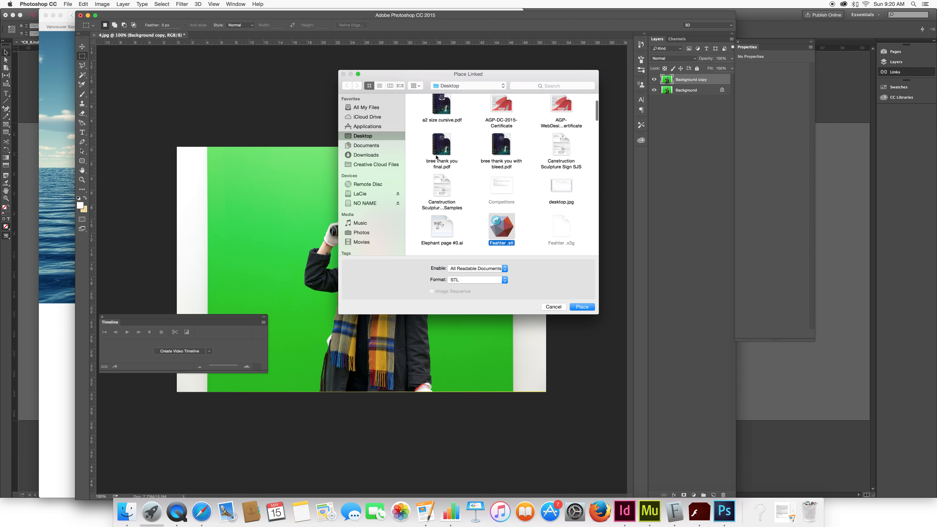
scroll(576, 246, "down", 2)
left_click(444, 238)
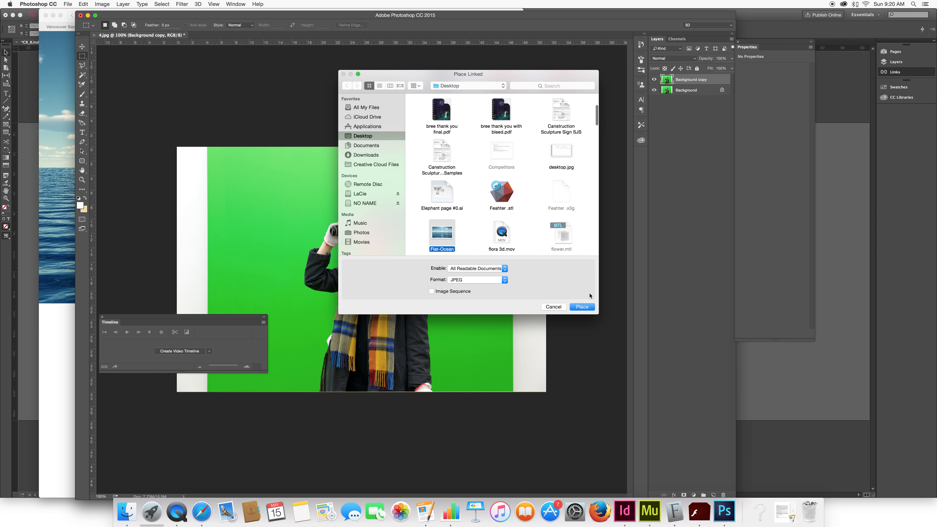
left_click(591, 307)
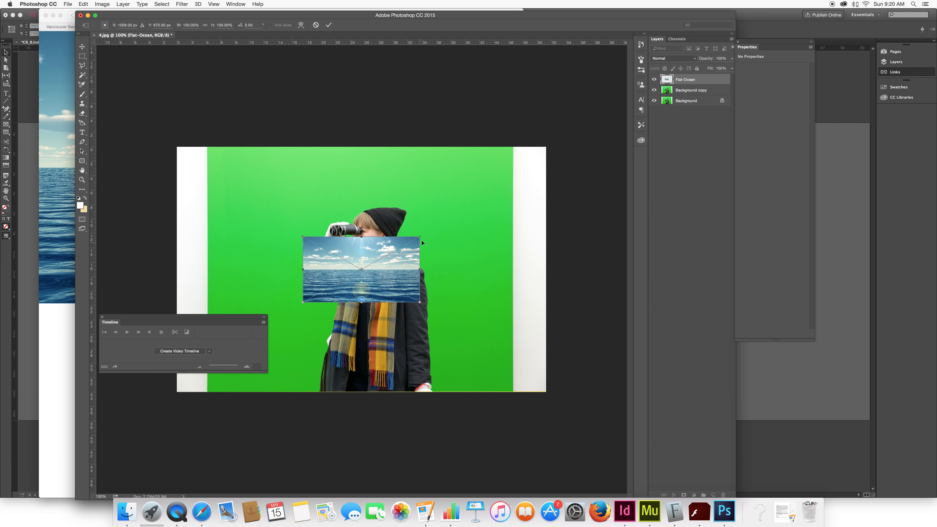
- Scale the ocean image to cover the whole canvas and move its layer beneath Background copy
left_click_drag(417, 238, 528, 176)
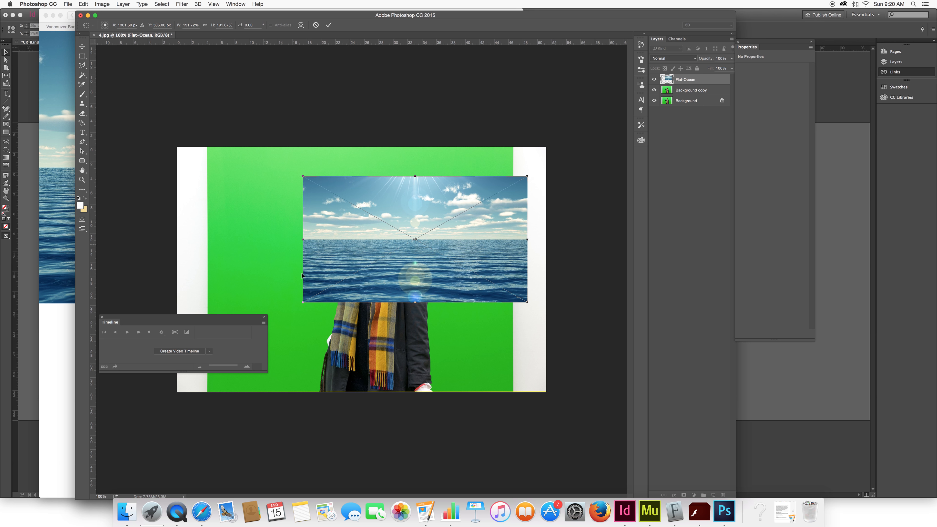
left_click_drag(303, 302, 99, 417)
left_click_drag(520, 191, 472, 228)
left_click_drag(528, 183, 586, 125)
left_click_drag(446, 232, 415, 258)
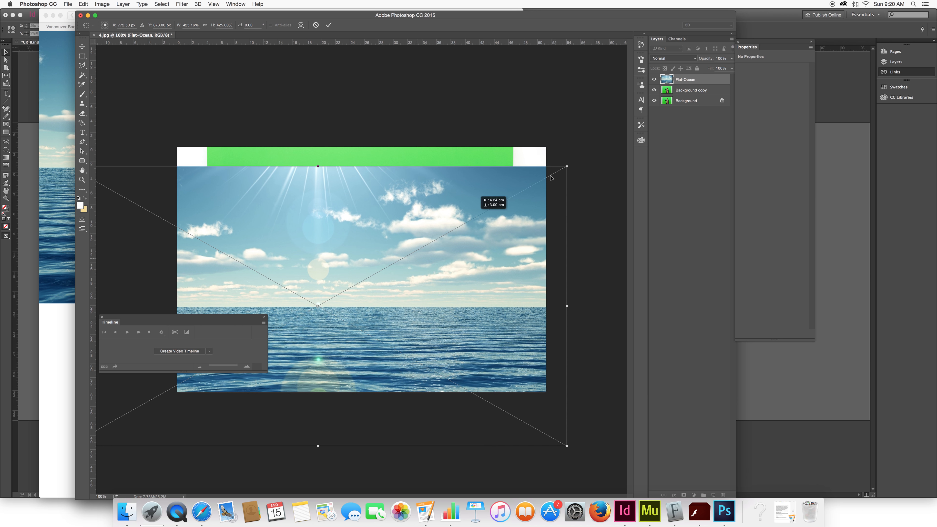
left_click_drag(565, 168, 603, 147)
left_click_drag(480, 217, 452, 229)
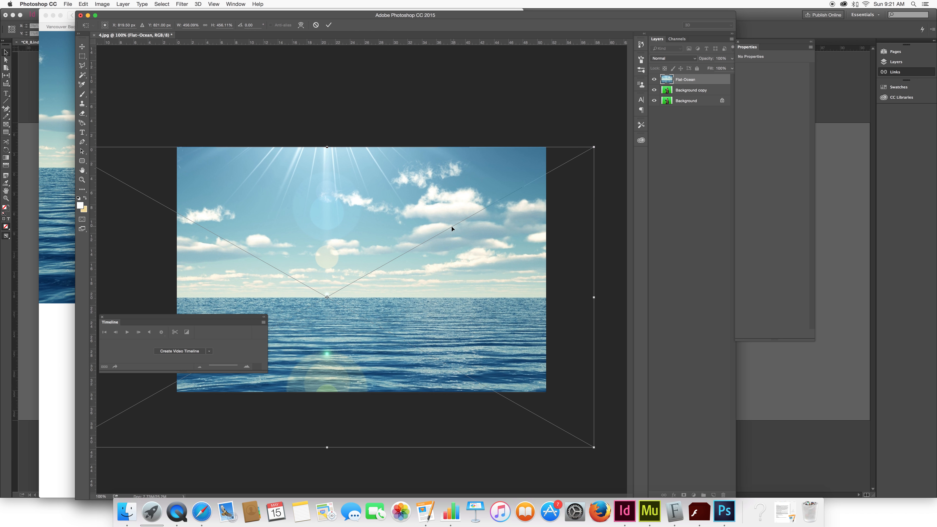
key("m")
left_click_drag(690, 82, 687, 90)
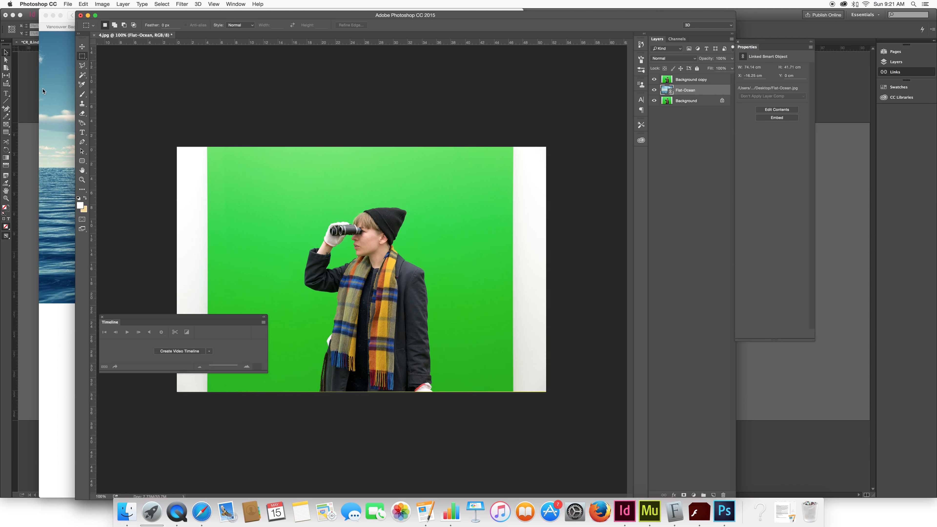
- Pick the Magic Wand tool and make Background copy the active layer
left_click_drag(82, 75, 120, 83)
left_click(120, 82)
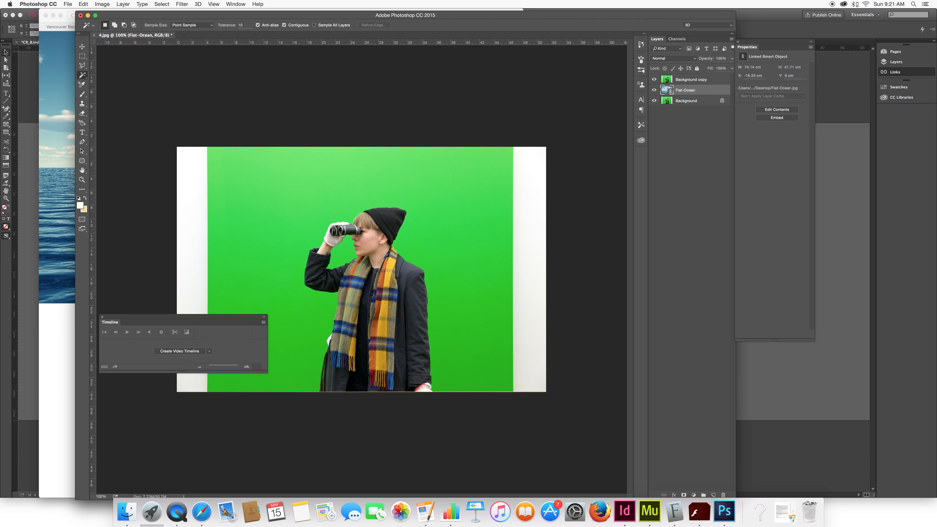
left_click(284, 195)
key("alt+bracketright")
- Try selecting parts of the green backdrop with the Magic Wand, then deselect
left_click(362, 167)
left_click(409, 201)
left_click(470, 213)
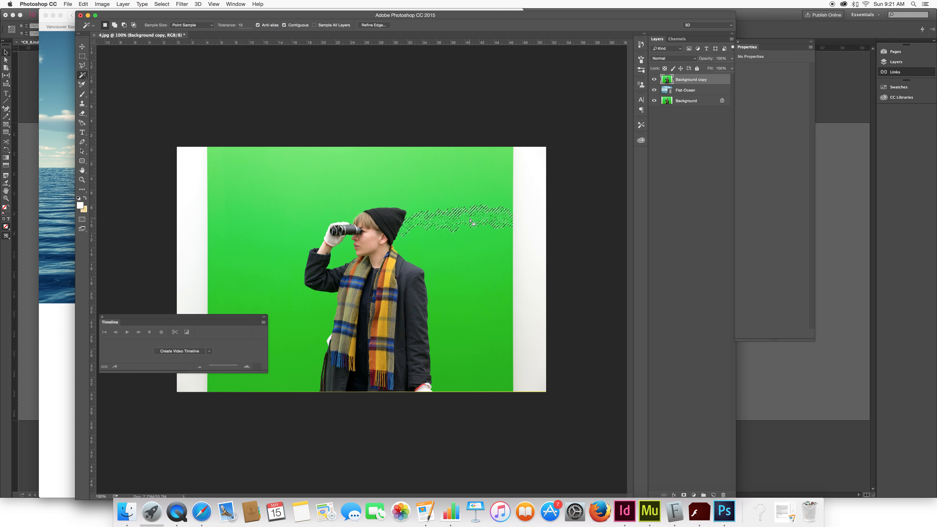
key("super+d")
left_click(309, 210)
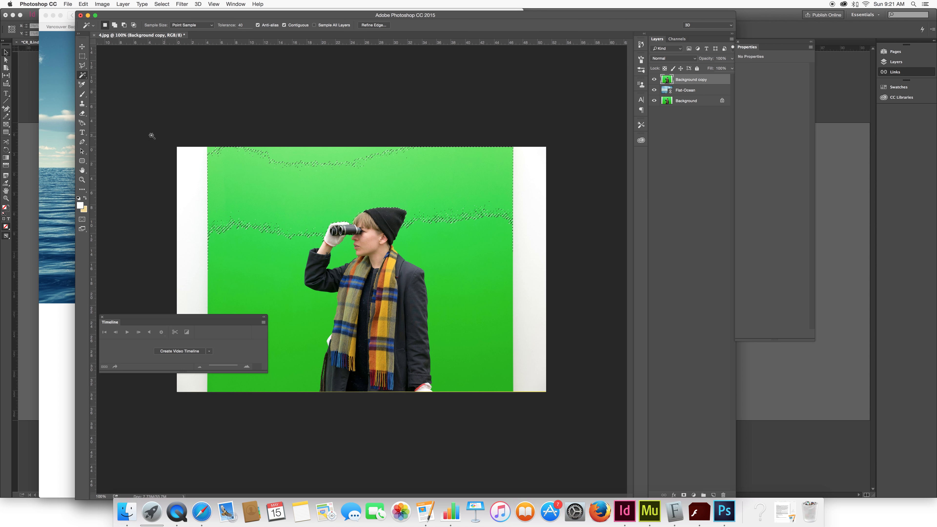
- Set the Magic Wand tolerance to 60
left_click(192, 25)
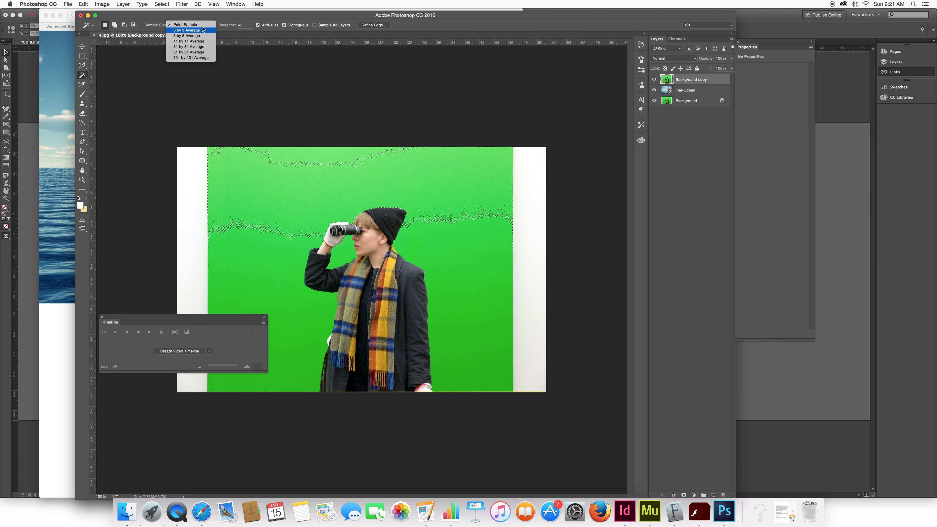
left_click(240, 25)
type("60")
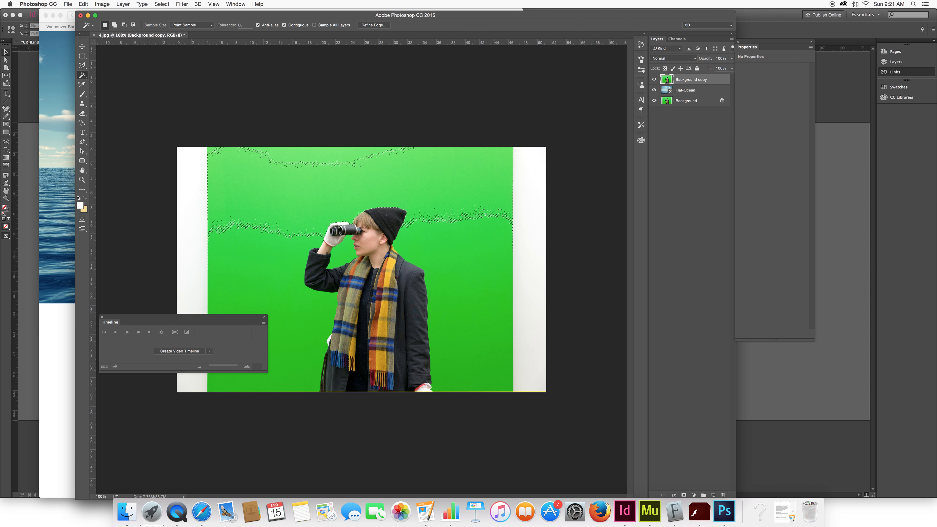
- Select and delete the green backdrop areas around the figure on Background copy
left_click(313, 162)
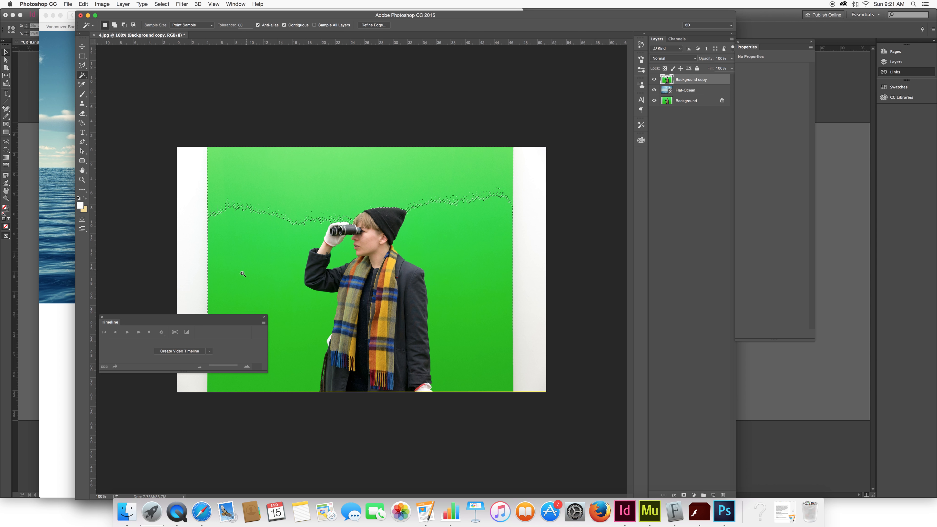
key("Delete")
left_click(267, 270)
key("Delete")
left_click(538, 243)
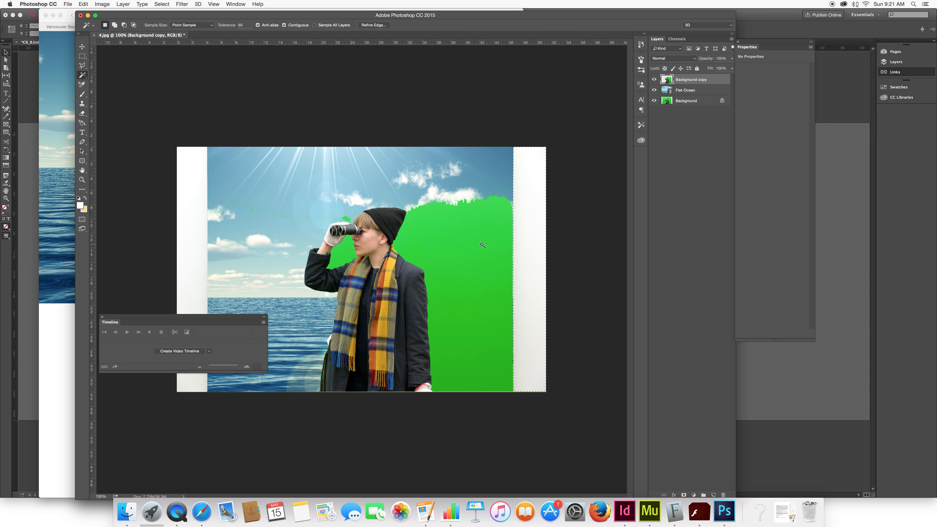
left_click(483, 247)
key("Delete")
- Select and delete the remaining white side strip and the green gap near the raised arm
key("Delete")
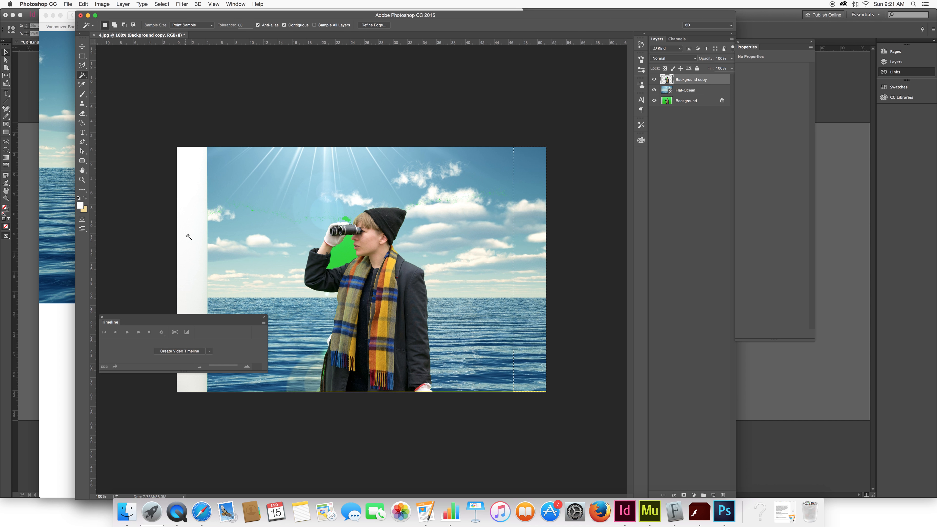
left_click(197, 237)
key("Delete")
left_click(346, 249)
key("Delete")
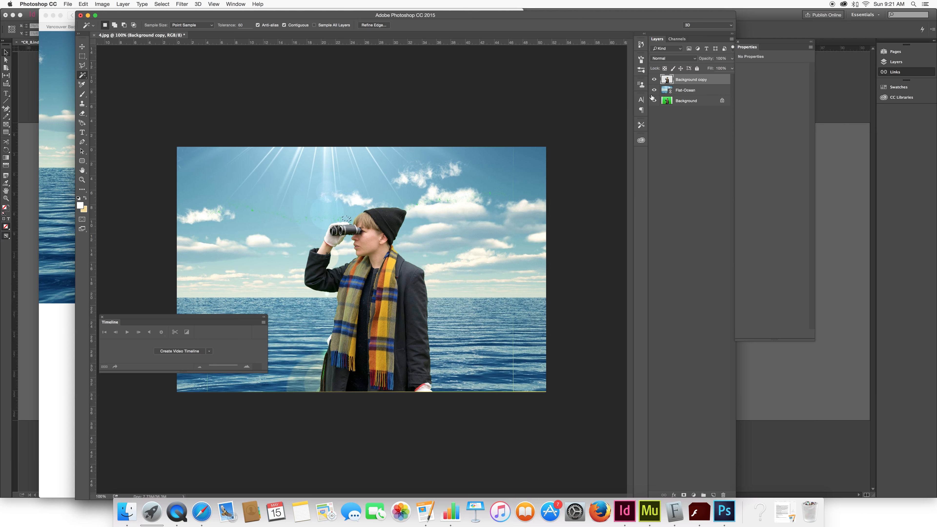
key("Delete")
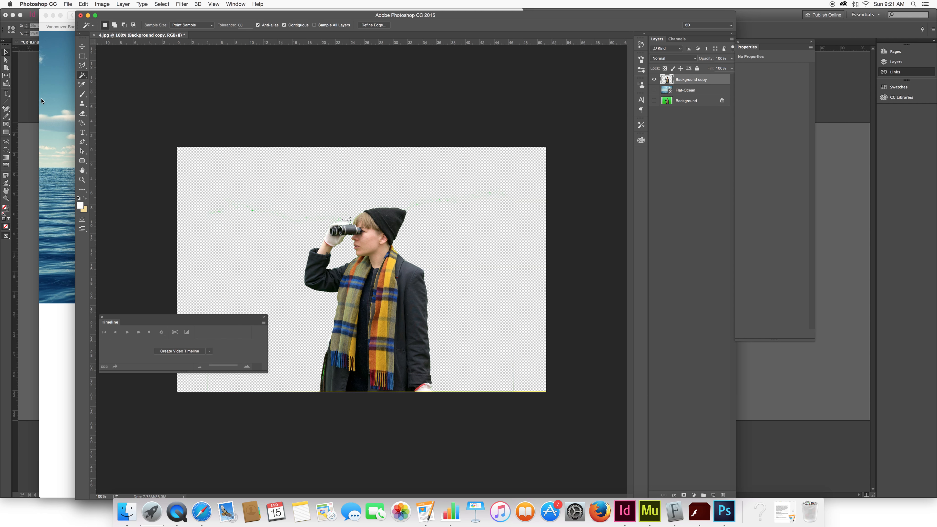
- Erase the leftover green specks around the figure on Background copy with a 191 px Eraser brush
left_click(82, 113)
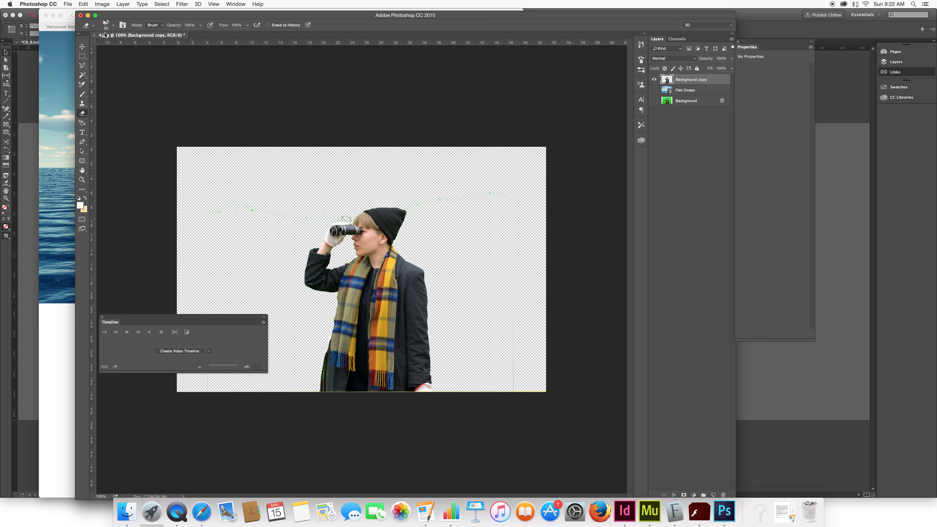
left_click(113, 25)
left_click(103, 96)
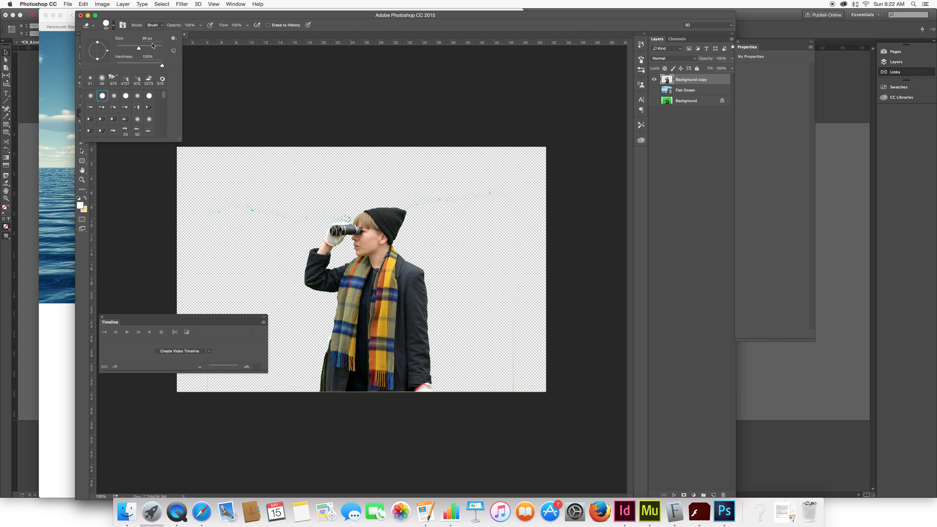
type("191")
key("Return")
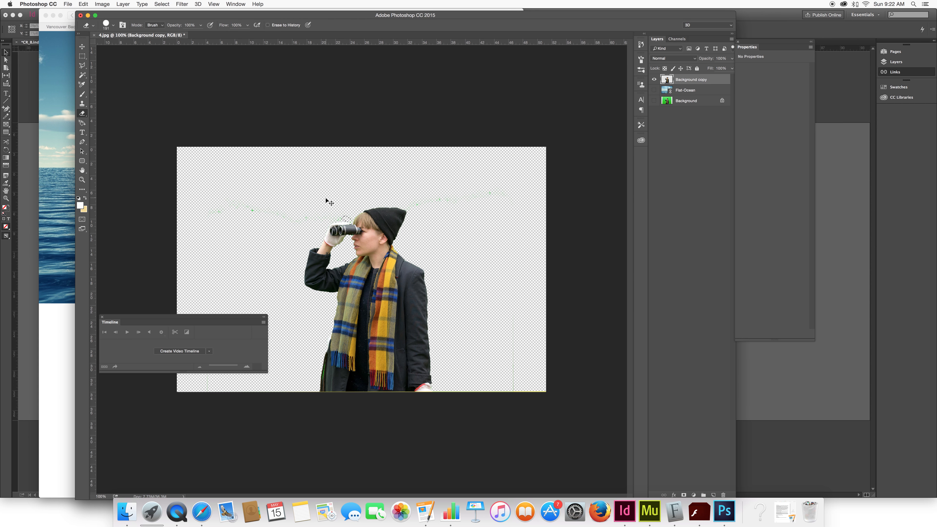
mouse_move(181, 204)
left_mouse_down()
mouse_move(247, 218)
mouse_move(330, 205)
left_mouse_up()
left_click_drag(520, 194, 425, 200)
mouse_move(531, 429)
left_mouse_down()
mouse_move(528, 383)
mouse_move(515, 408)
left_mouse_up()
key("super+equal")
key("super+equal")
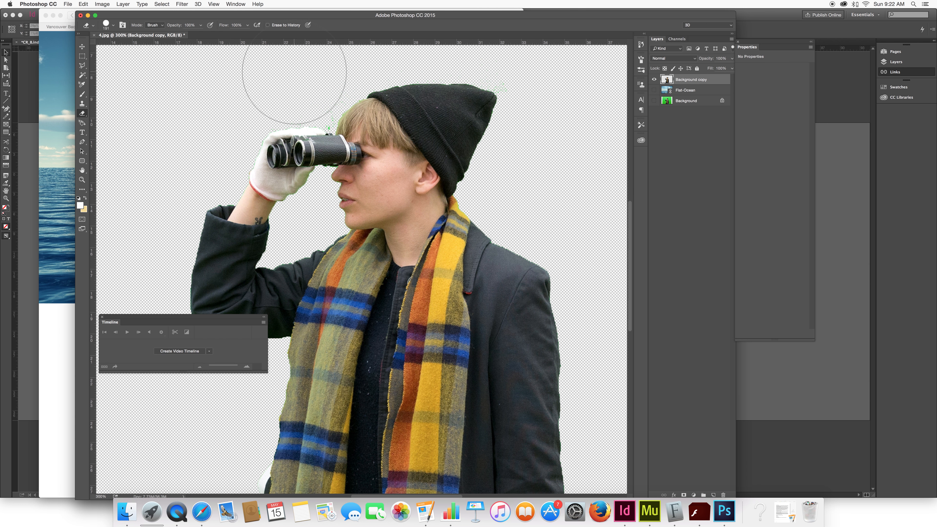
left_click(82, 74)
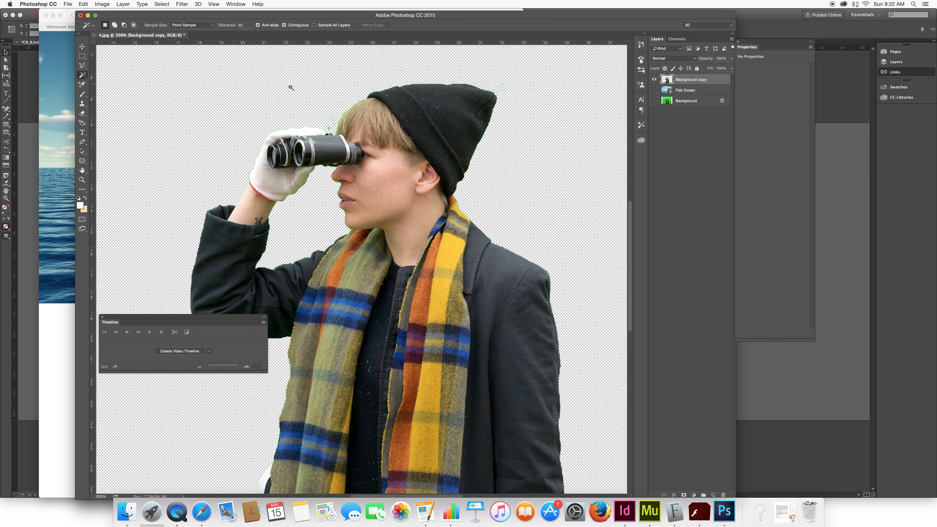
left_click(339, 124)
scroll(319, 190, "down", 15)
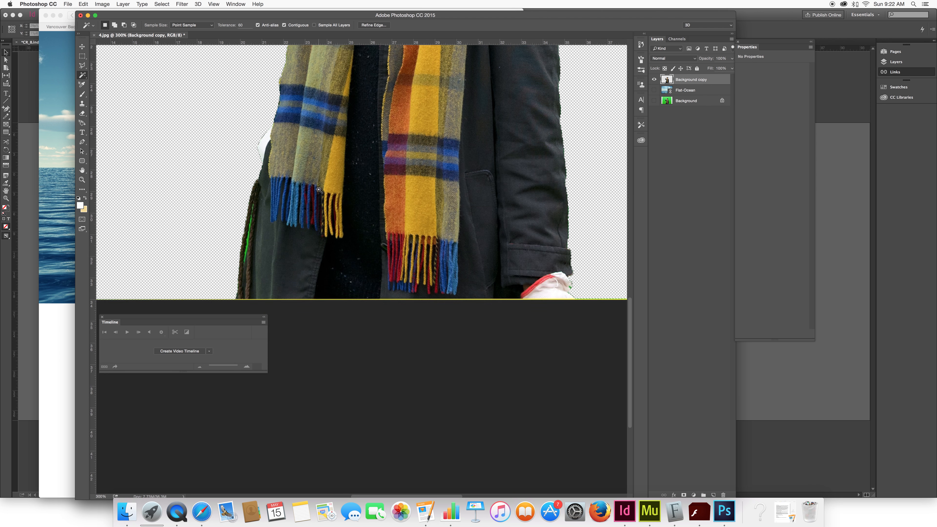
key("super+d")
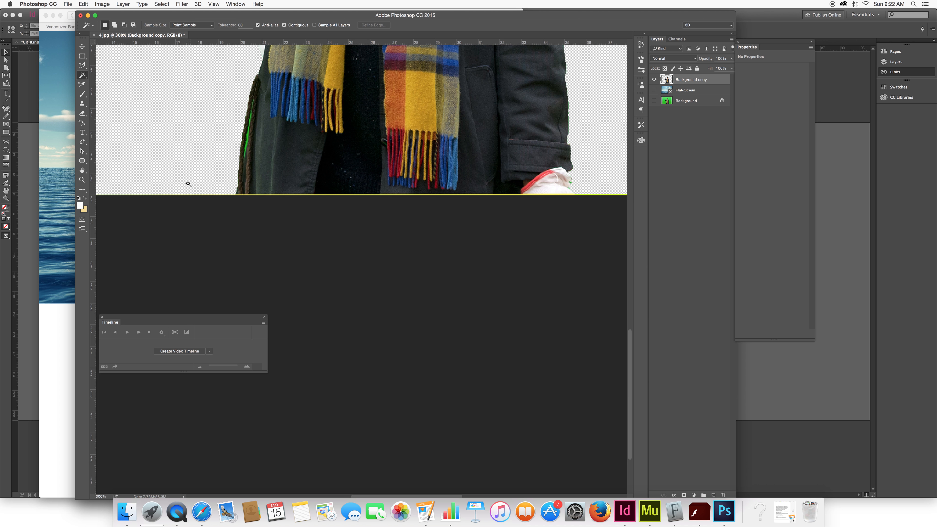
scroll(218, 194, "down", 5)
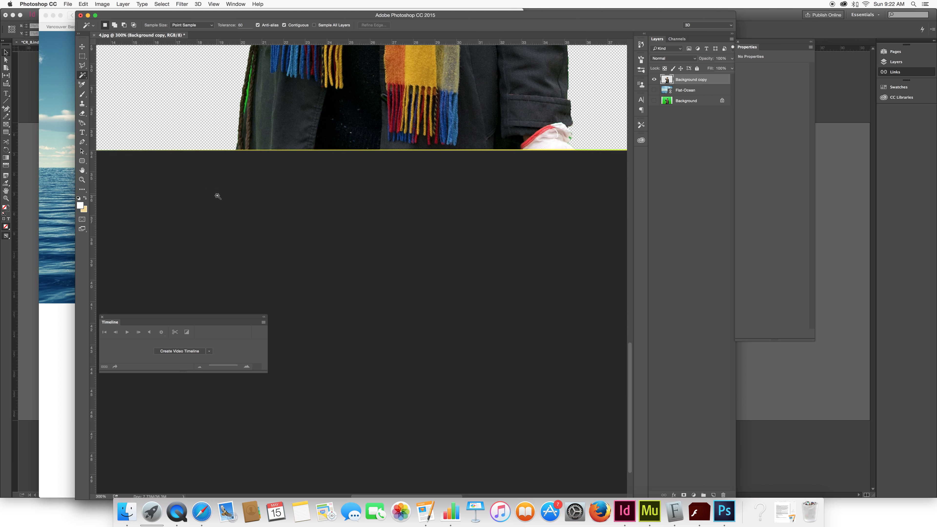
scroll(218, 194, "up", 4)
left_click(572, 174)
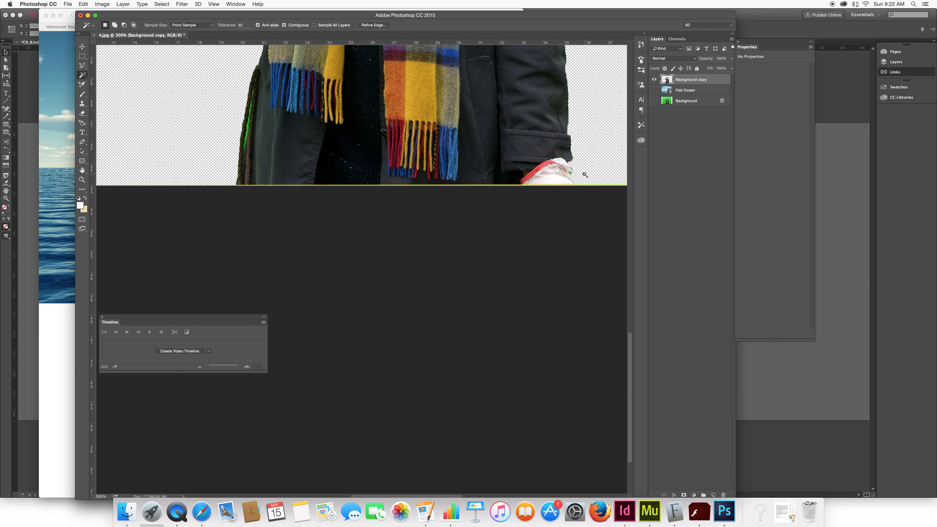
key("super+z")
key("super+d")
left_click(589, 186)
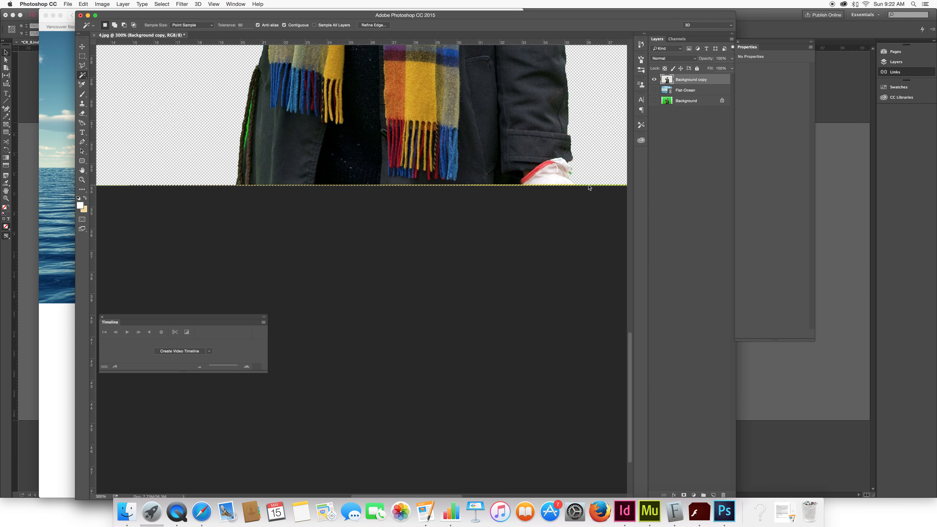
scroll(372, 175, "up", 15)
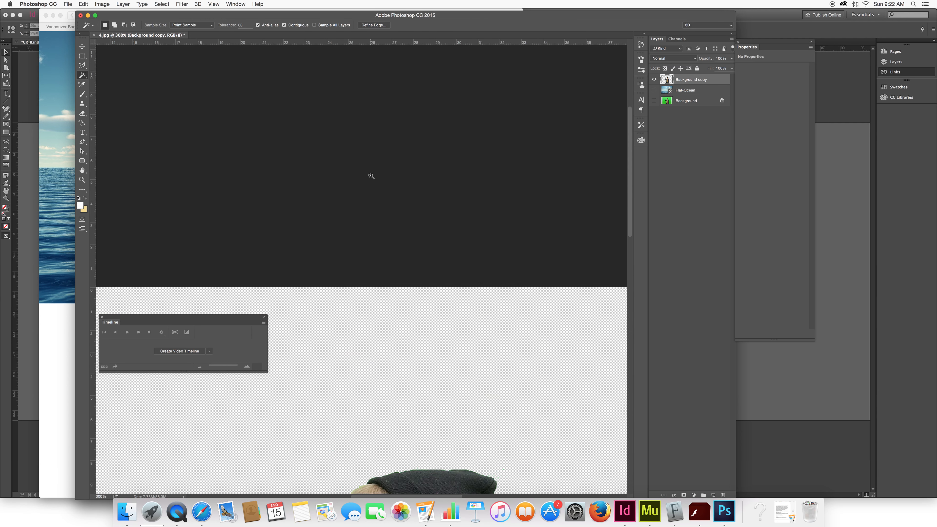
scroll(372, 174, "down", 5)
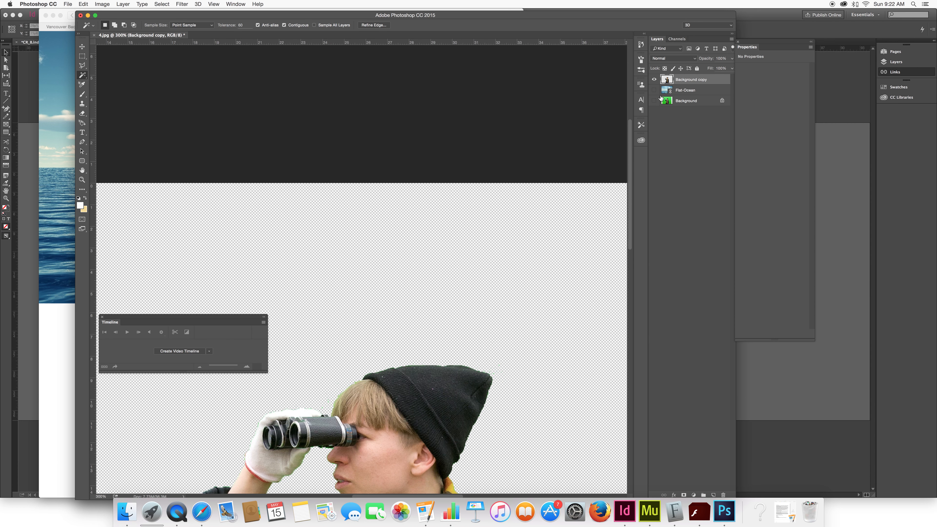
- Show the Flat-Ocean layer beneath the cut-out figure and zoom out to view the whole composite
left_click(655, 90)
key("super+minus")
key("super+minus")
key("super+minus")
key("super+minus")
key("super+d")
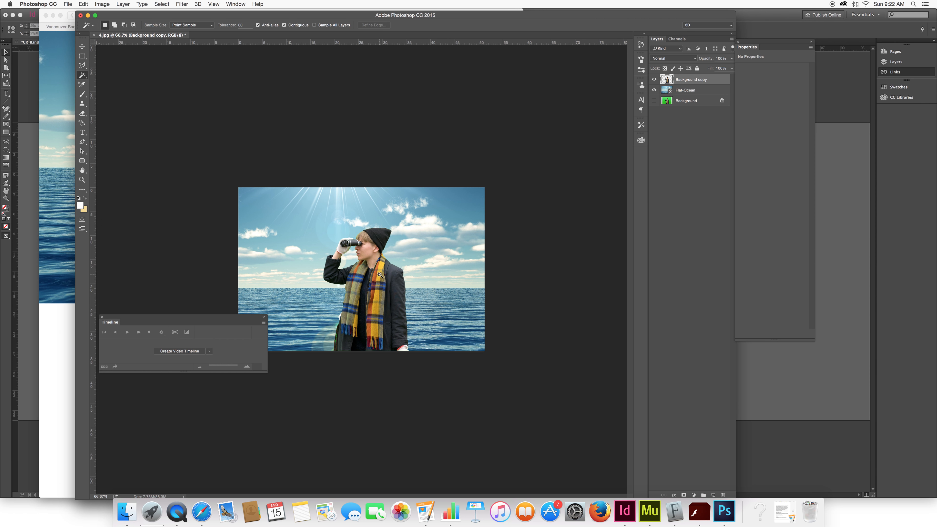
- Apply an Exposure adjustment to the Flat-Ocean layer with exposure +0.54, offset -0.0484 and gamma correction 1.35
left_click(704, 92)
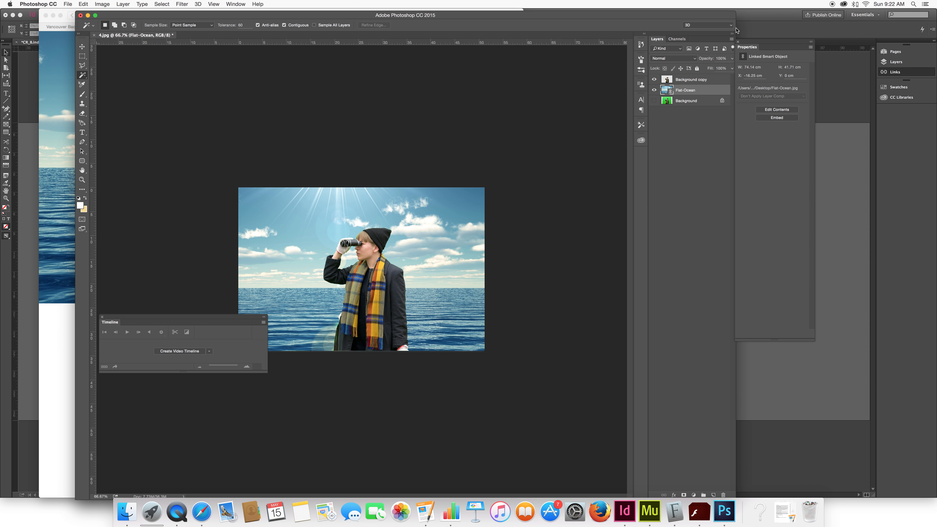
left_click(109, 4)
mouse_move(118, 24)
left_click(217, 45)
left_click_drag(453, 241, 457, 241)
mouse_move(452, 277)
left_mouse_down()
mouse_move(461, 279)
mouse_move(439, 279)
mouse_move(447, 261)
left_mouse_up()
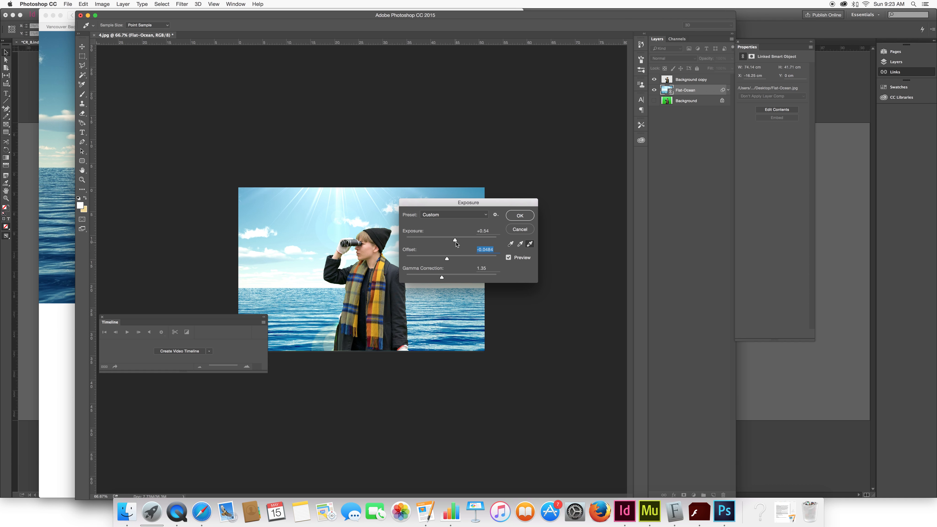
left_click(516, 217)
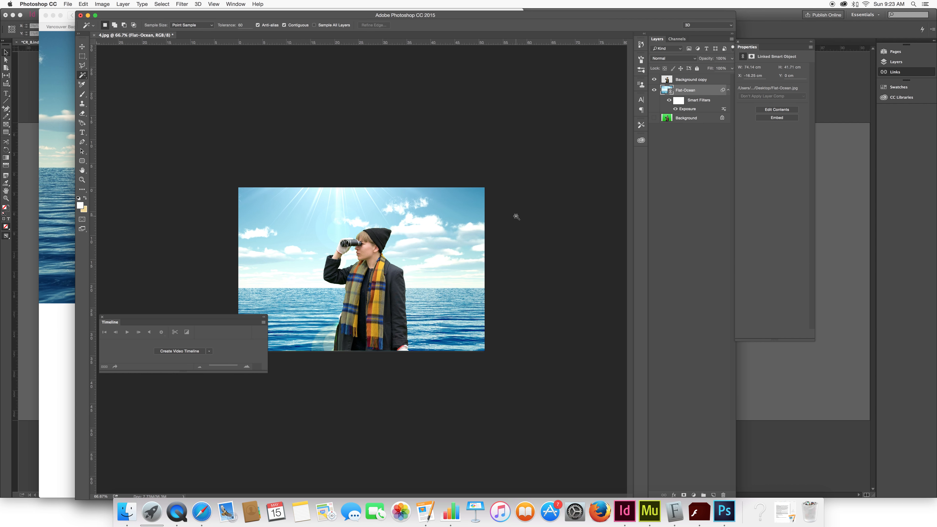
- Try Soft Light and other blend modes on the Background copy layer
left_click(696, 82)
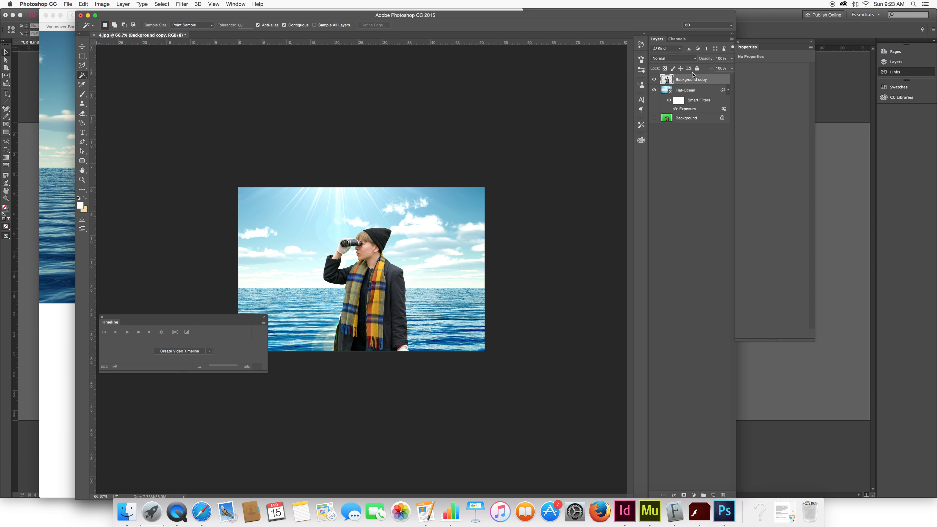
left_click(730, 59)
left_click_drag(733, 69, 731, 69)
left_click(692, 59)
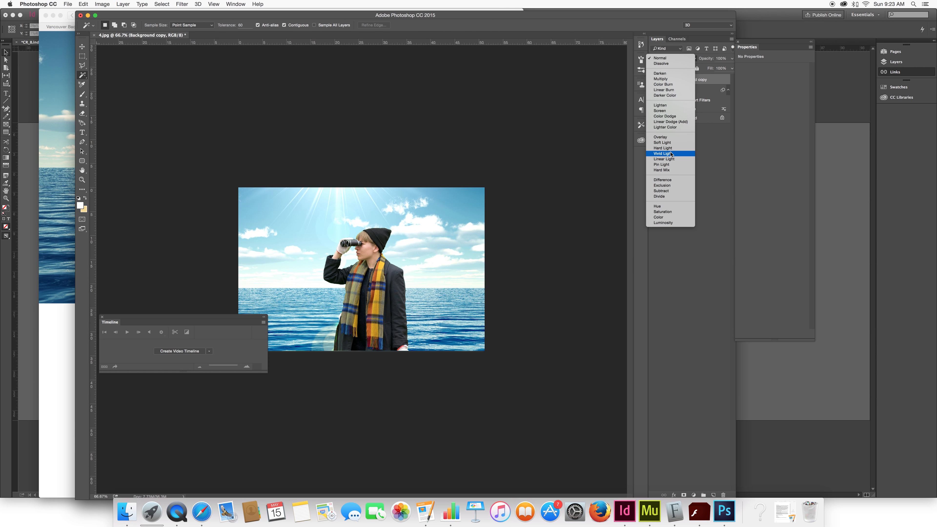
left_click(673, 144)
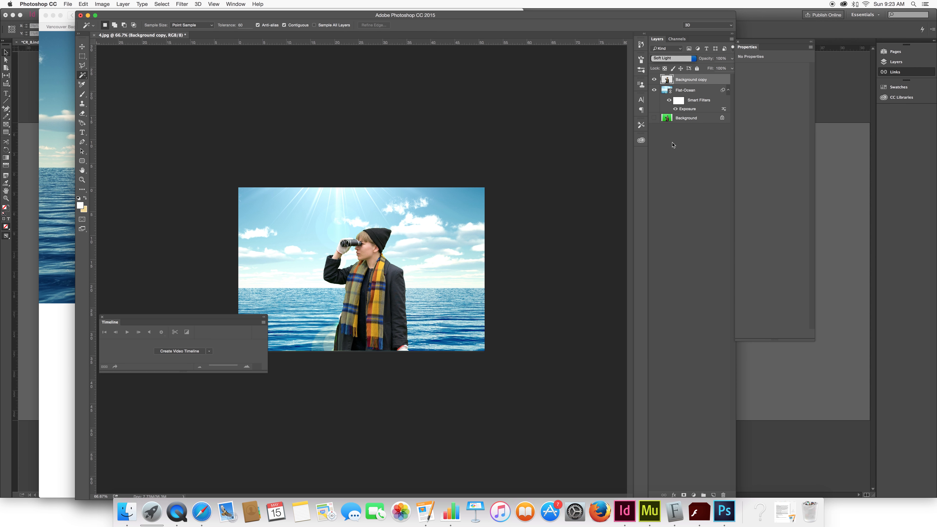
key("super+z")
left_click(692, 58)
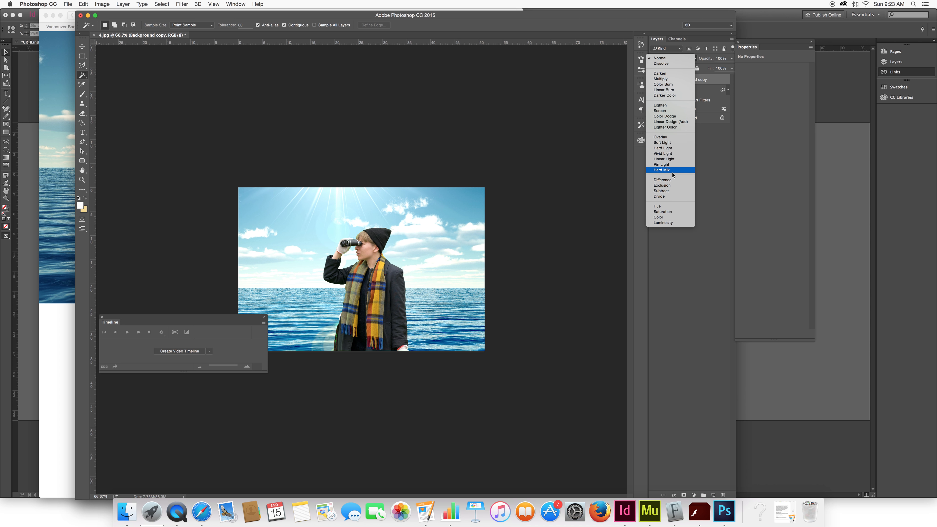
left_click(669, 106)
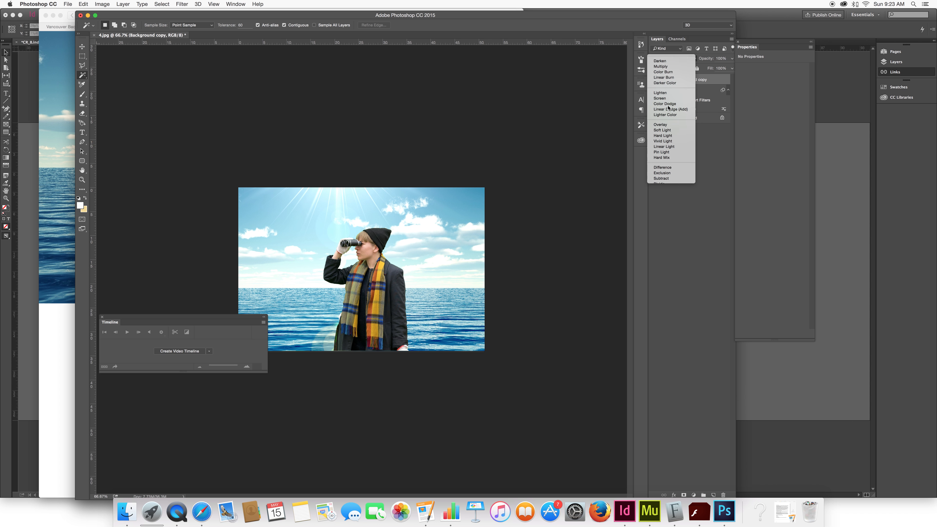
key("super+z")
left_click(673, 58)
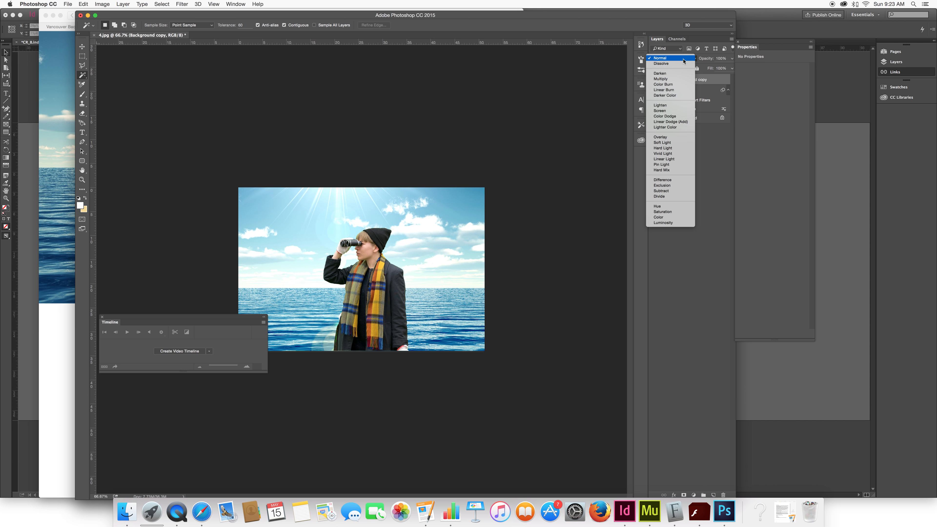
left_click(672, 142)
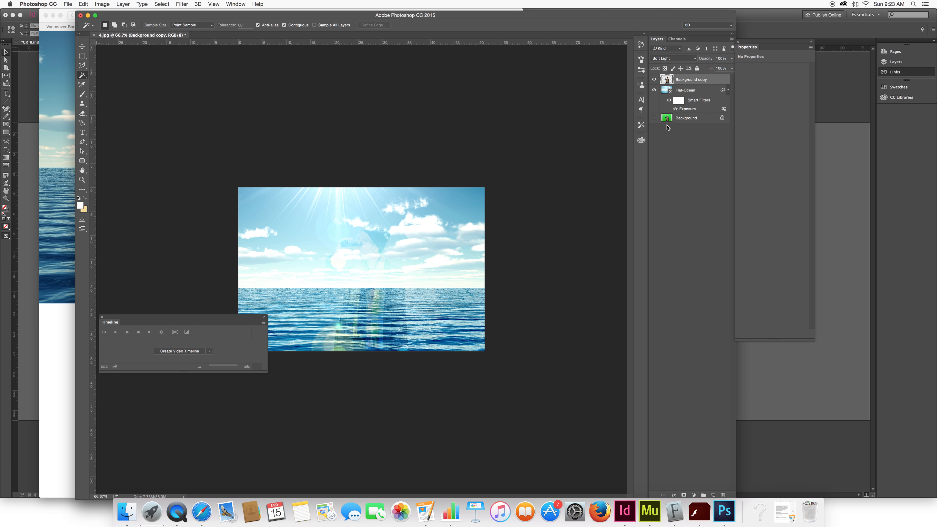
- Duplicate the Background copy layer, place the duplicate beneath it, and set the duplicate's blend mode to Normal
left_click_drag(697, 85, 714, 495)
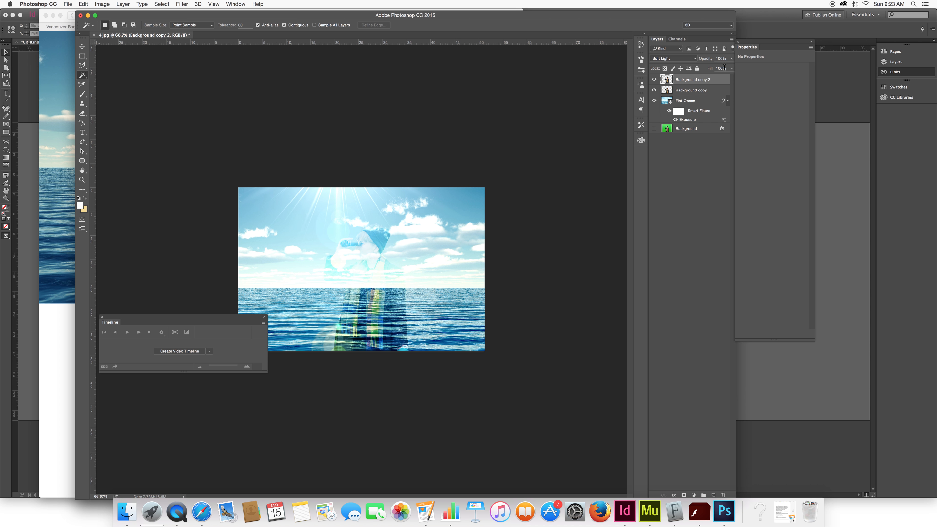
left_click_drag(700, 84, 699, 95)
left_click(673, 58)
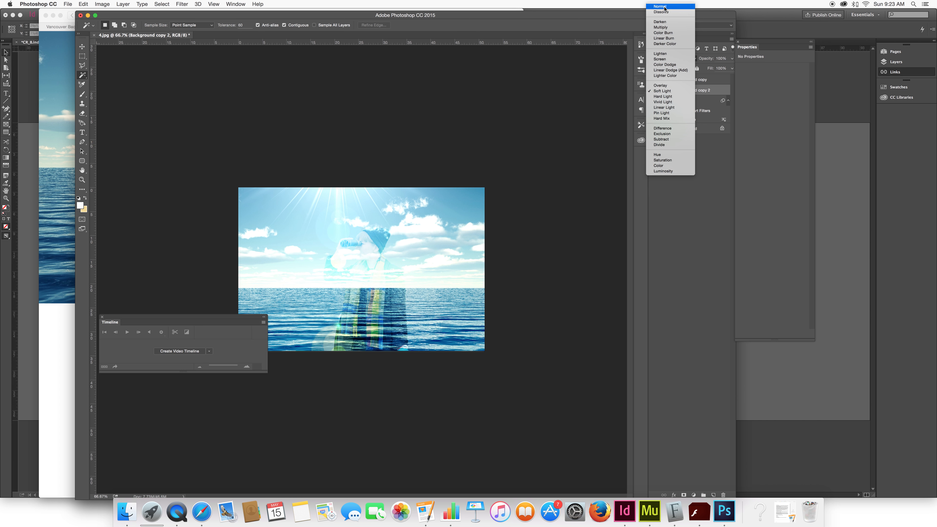
left_click(663, 7)
left_click(656, 79)
left_click(656, 79)
left_click(657, 79)
left_click(656, 79)
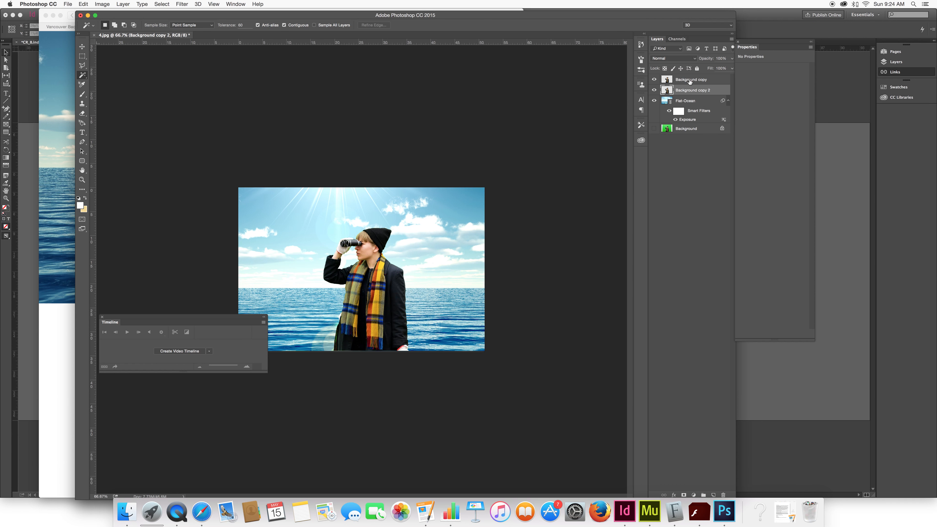
- Try Vivid Light, Pin Light and Lighten blend modes on the Background copy layer
left_click(690, 77)
left_click(691, 59)
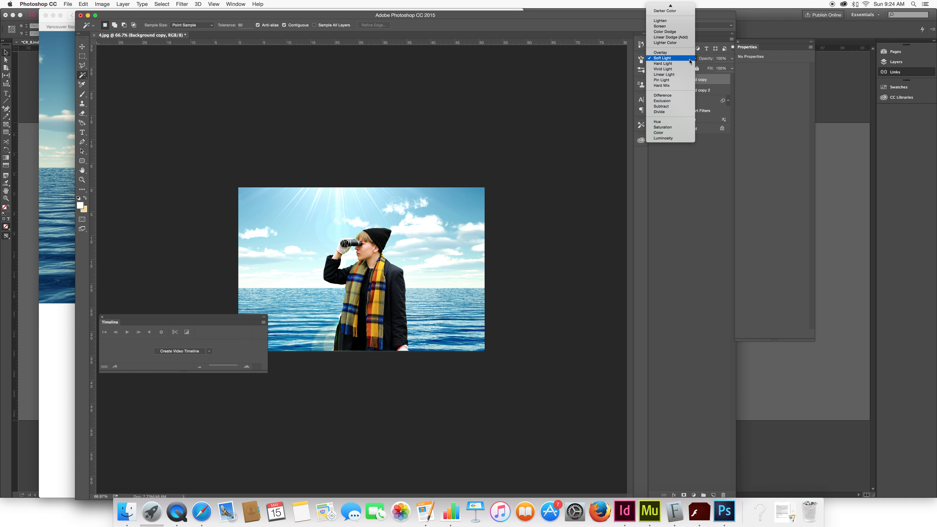
left_click(676, 65)
left_click(676, 56)
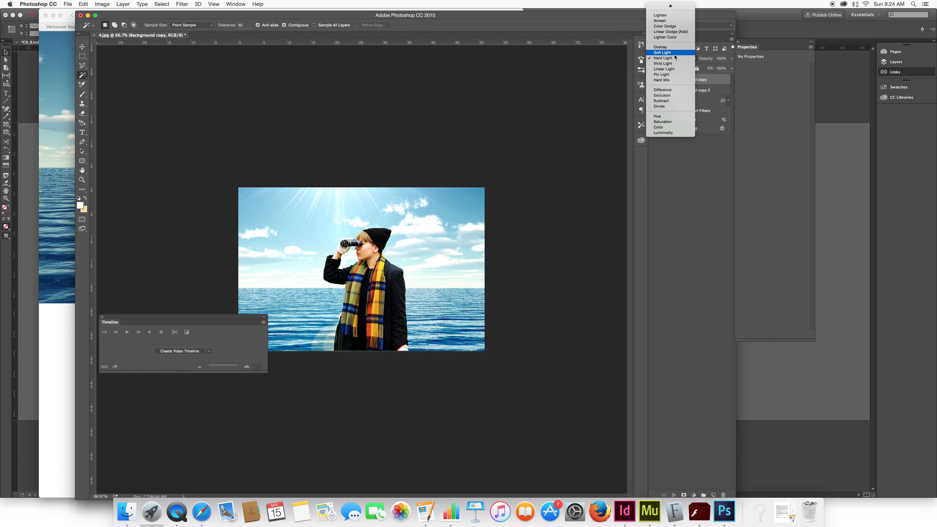
left_click(674, 66)
left_click(676, 57)
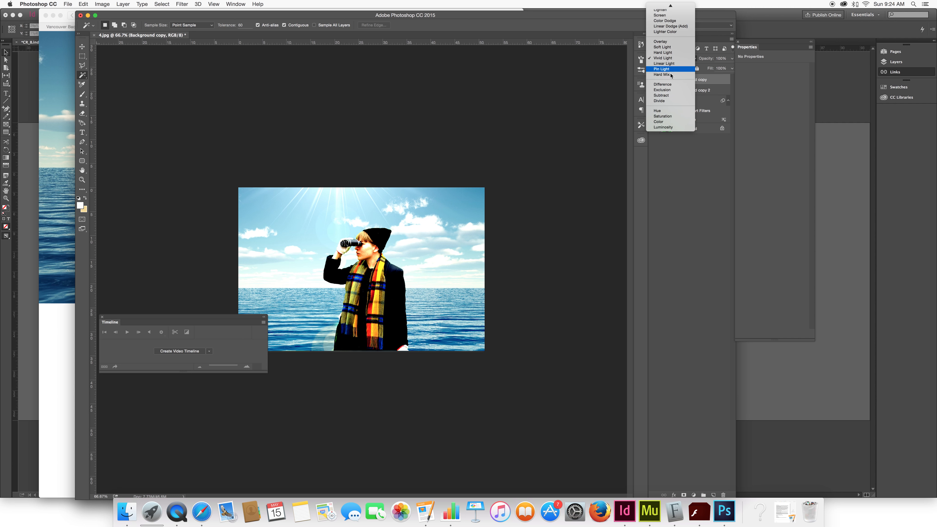
left_click(672, 76)
left_click(682, 58)
left_click(666, 53)
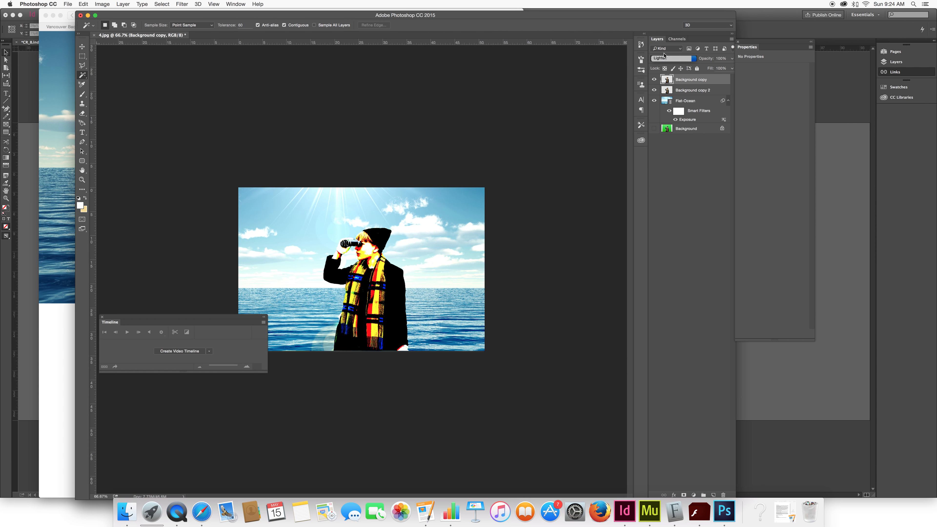
left_click(655, 81)
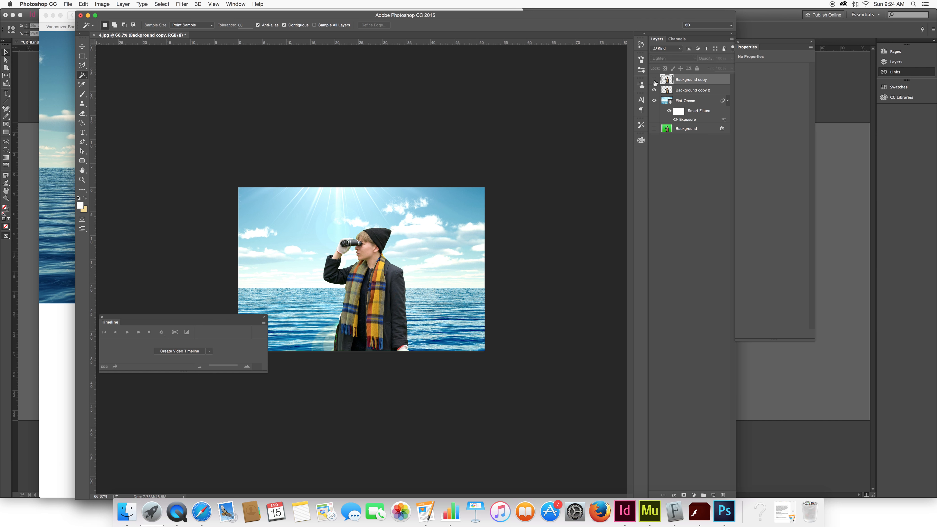
left_click(654, 82)
- Set the Background copy layer to Screen blend mode with 88% opacity
left_click(675, 58)
left_click(675, 65)
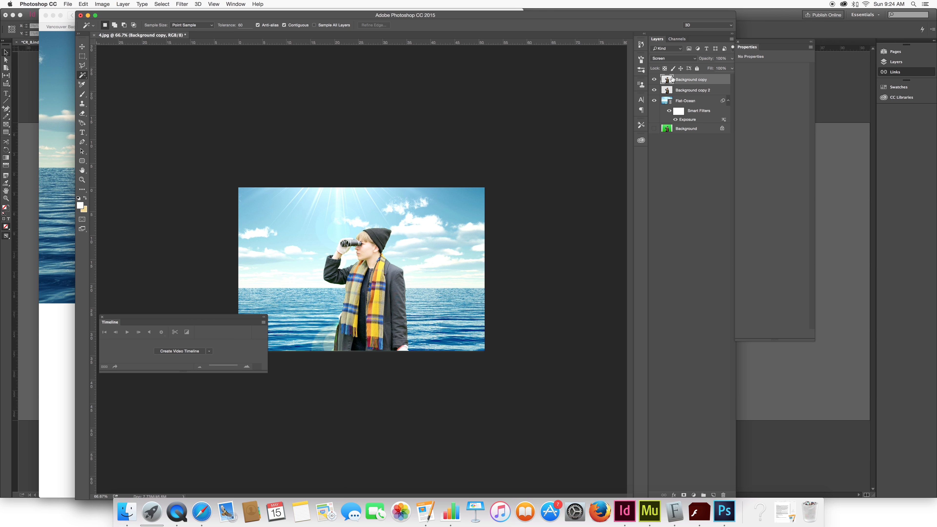
left_click(655, 80)
left_click(654, 80)
left_click(732, 58)
left_click_drag(732, 68, 721, 68)
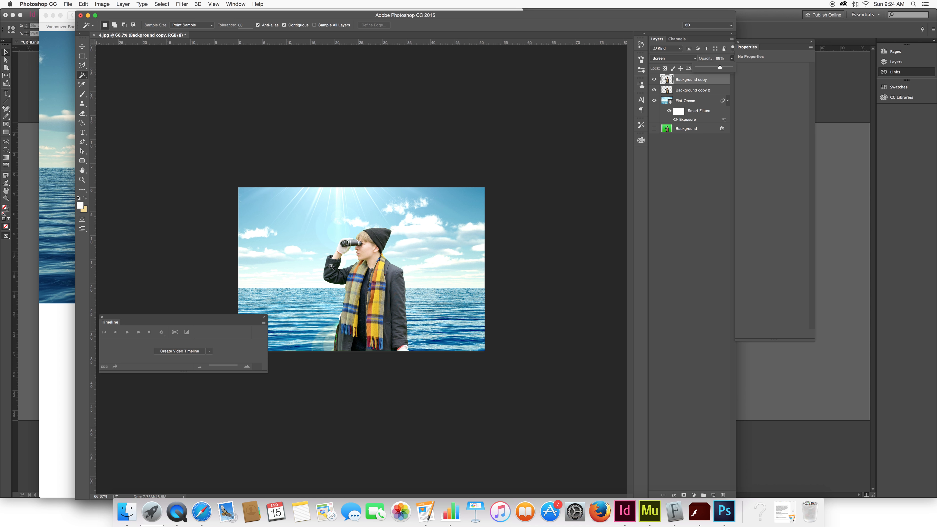
left_click(696, 107)
left_click(103, 4)
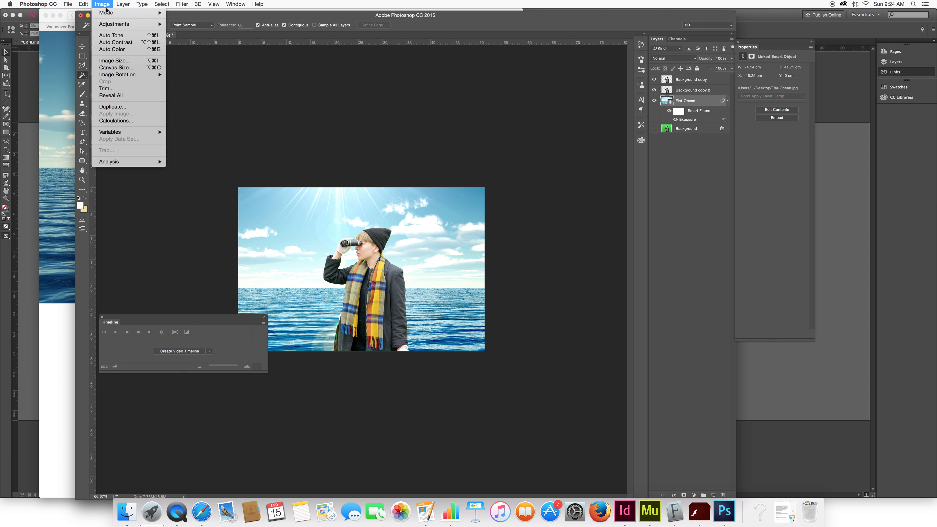
mouse_move(121, 23)
left_click(698, 60)
left_click(688, 83)
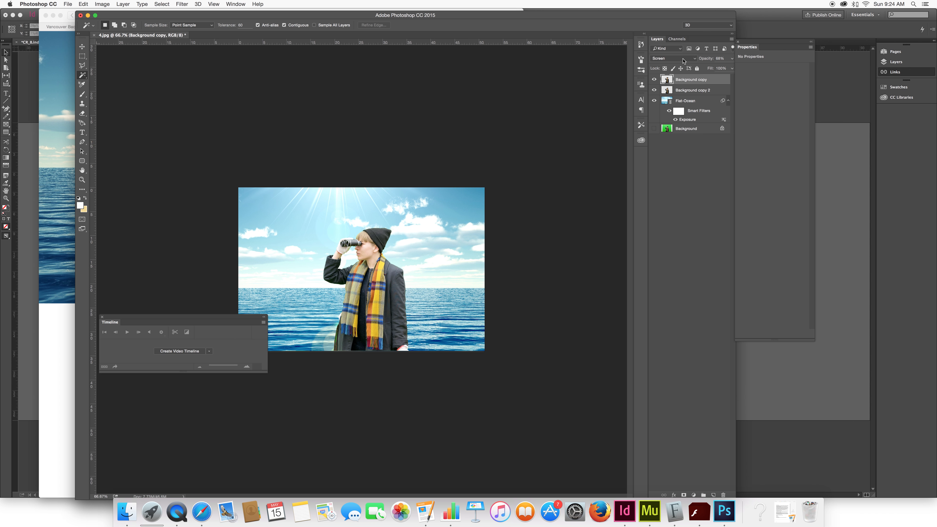
- Select the Background copy 2 layer and toggle the Background copy layer's visibility off and on to compare the result
left_click(697, 91)
left_click(655, 79)
left_click(655, 80)
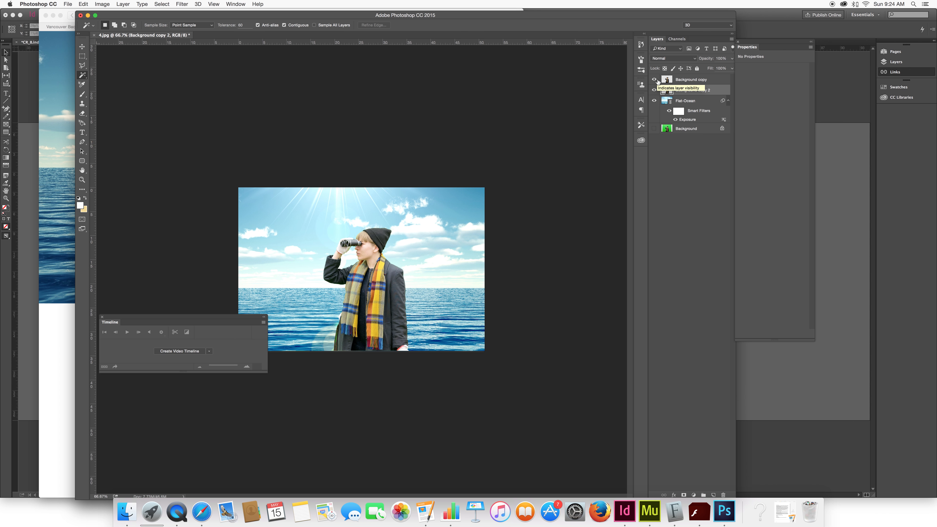
left_click(658, 81)
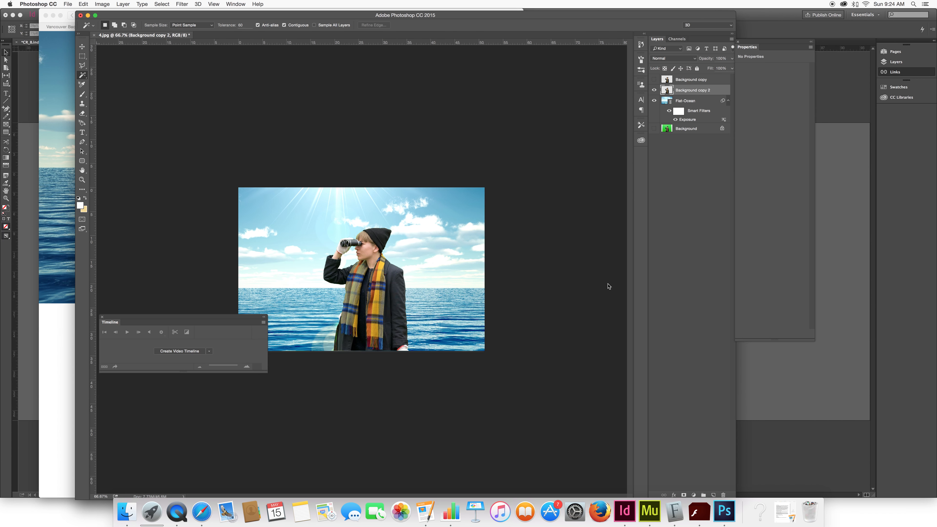
left_click(654, 79)
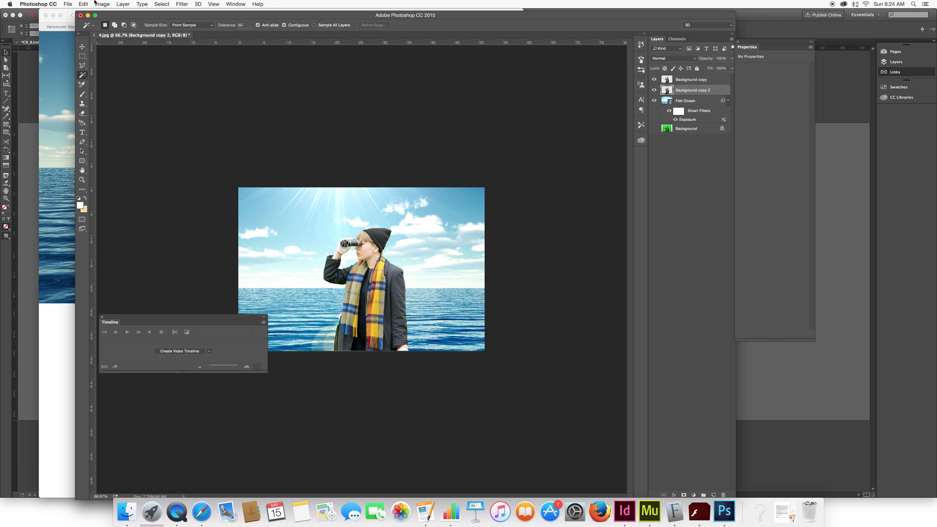
- Save the image as JPEG named 4.jpg at quality 12, replacing the existing file, and switch to InDesign
key("super+shift+s")
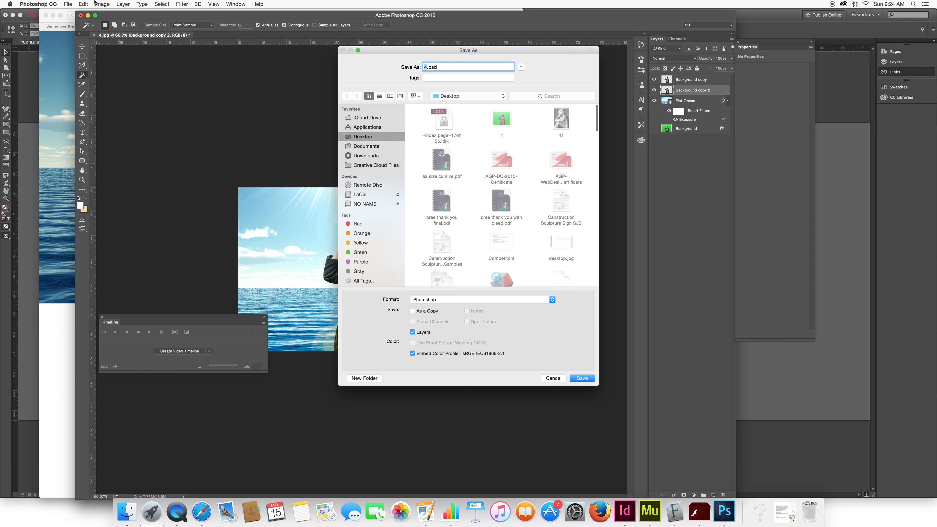
left_click(515, 300)
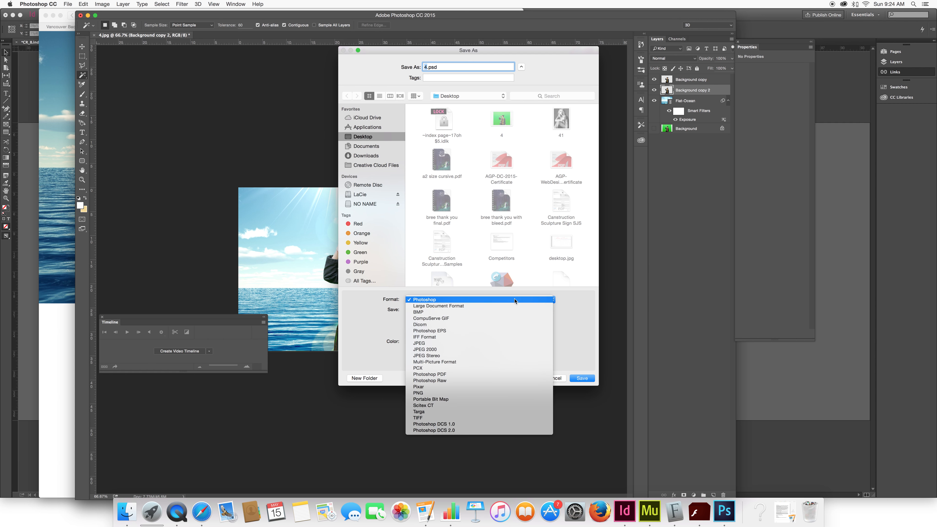
left_click(458, 343)
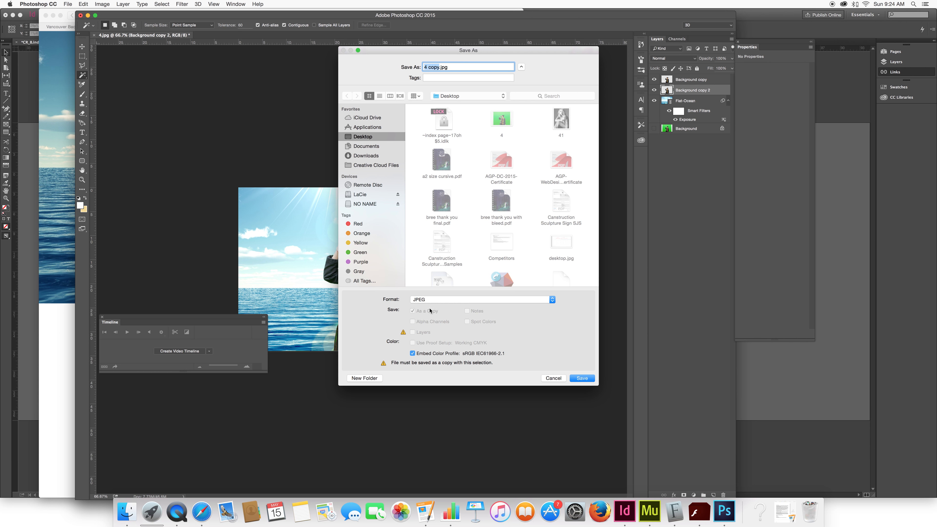
key("Right")
key("BackSpace")
key("BackSpace")
key("BackSpace")
key("BackSpace")
key("BackSpace")
left_click(581, 378)
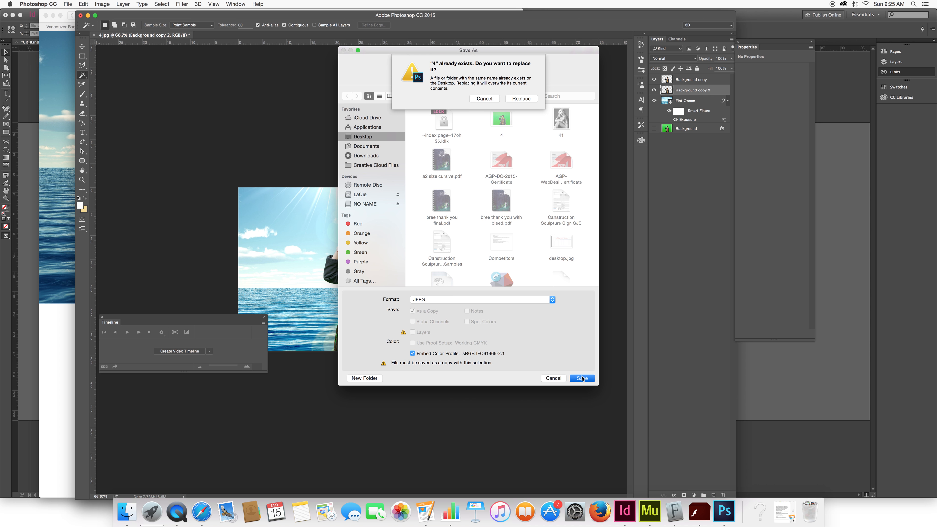
left_click(521, 98)
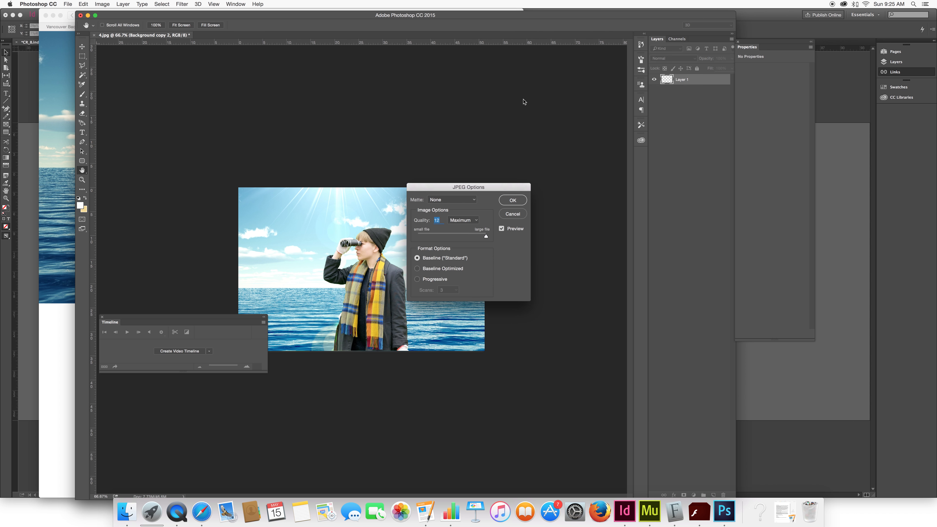
left_click(512, 201)
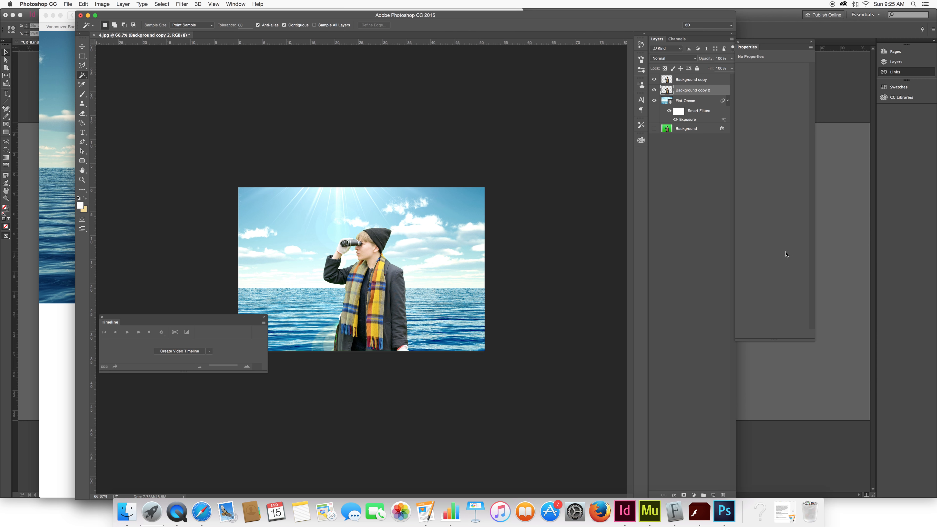
left_click(625, 512)
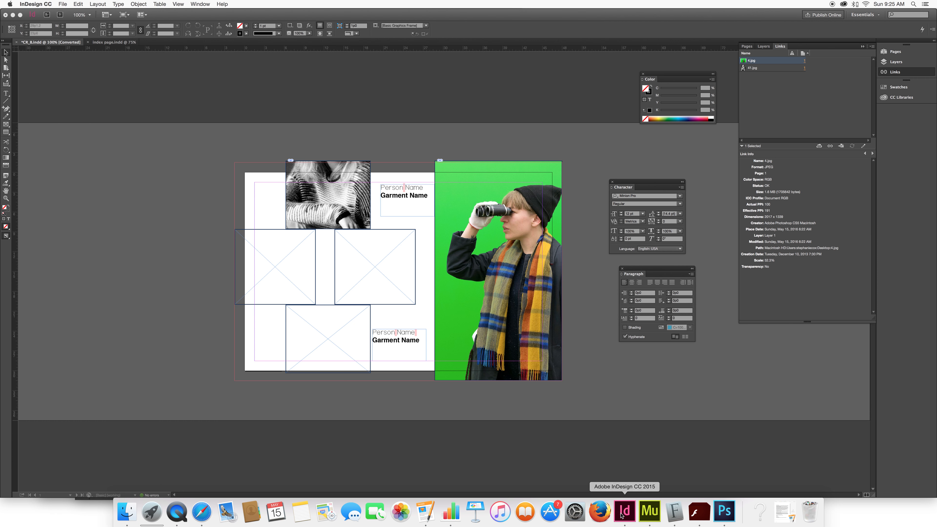